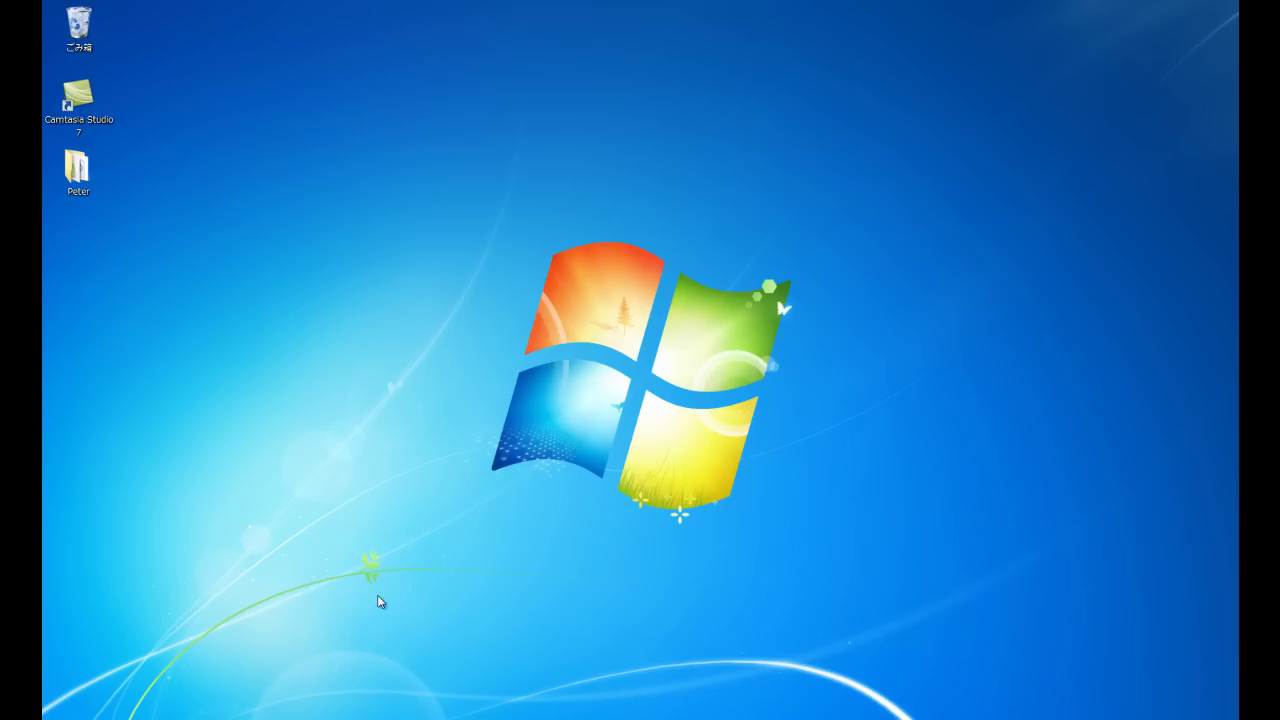
Restore the 'Keio Line Train - Finished' video in Windows Media Player and play it to 00:16
{"action": "mouse_move", "coordinate": [193, 717]}
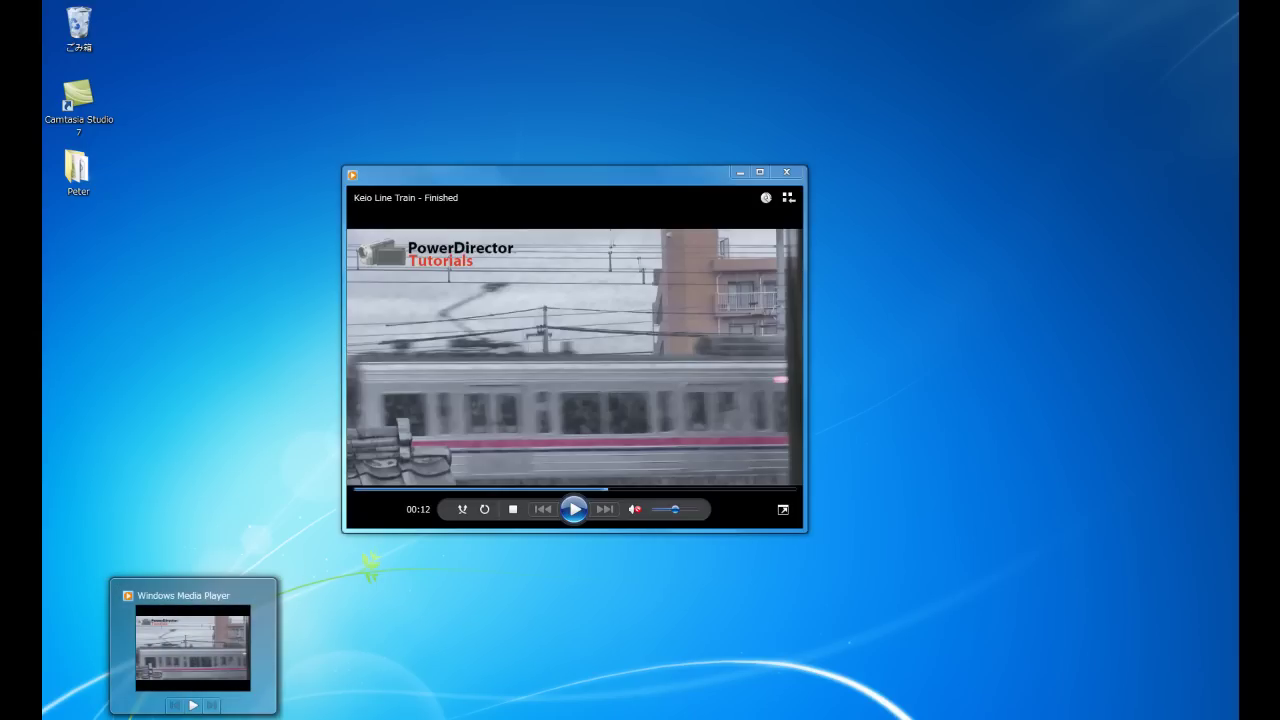
{"action": "left_click", "coordinate": [193, 648]}
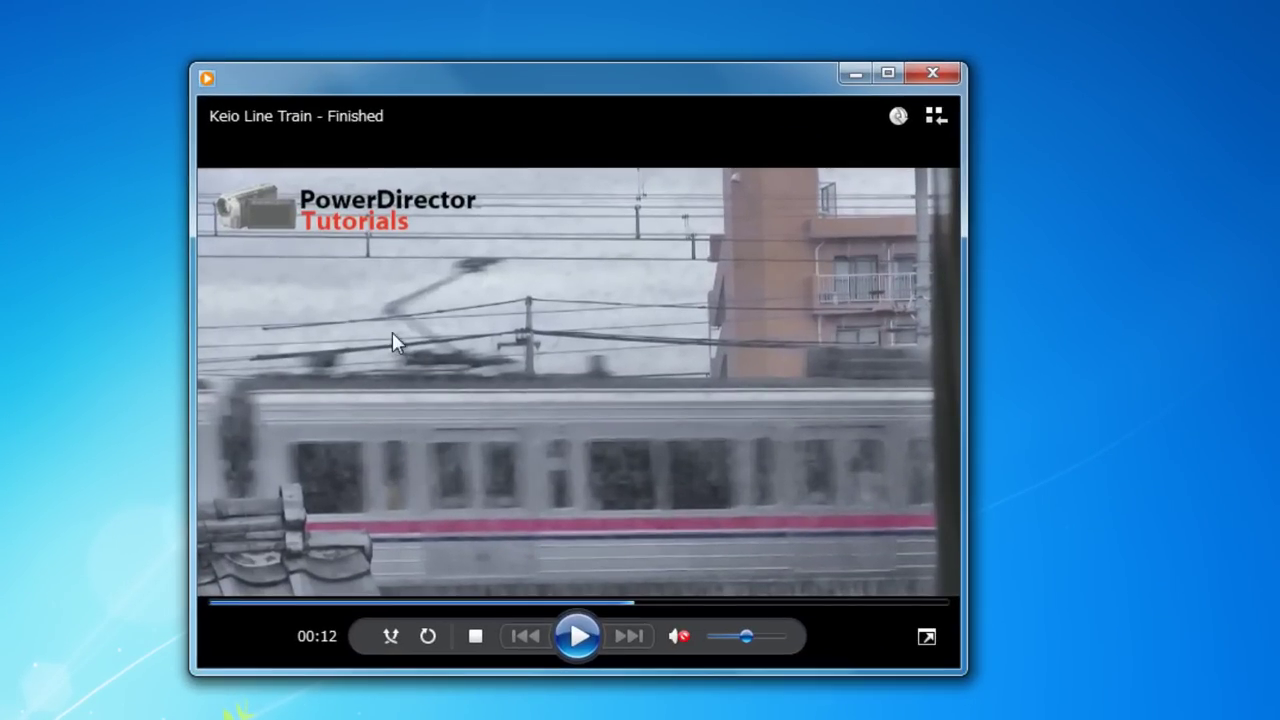
{"action": "left_click", "coordinate": [582, 645]}
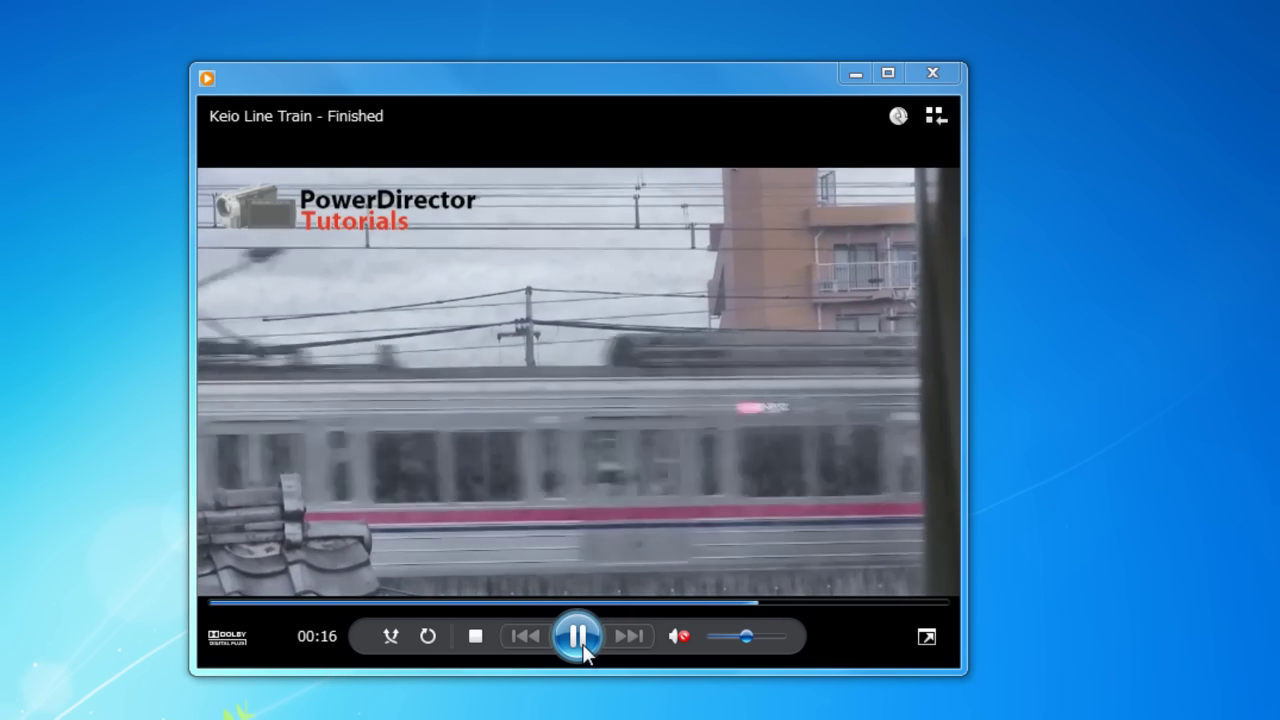
{"action": "left_click", "coordinate": [578, 638]}
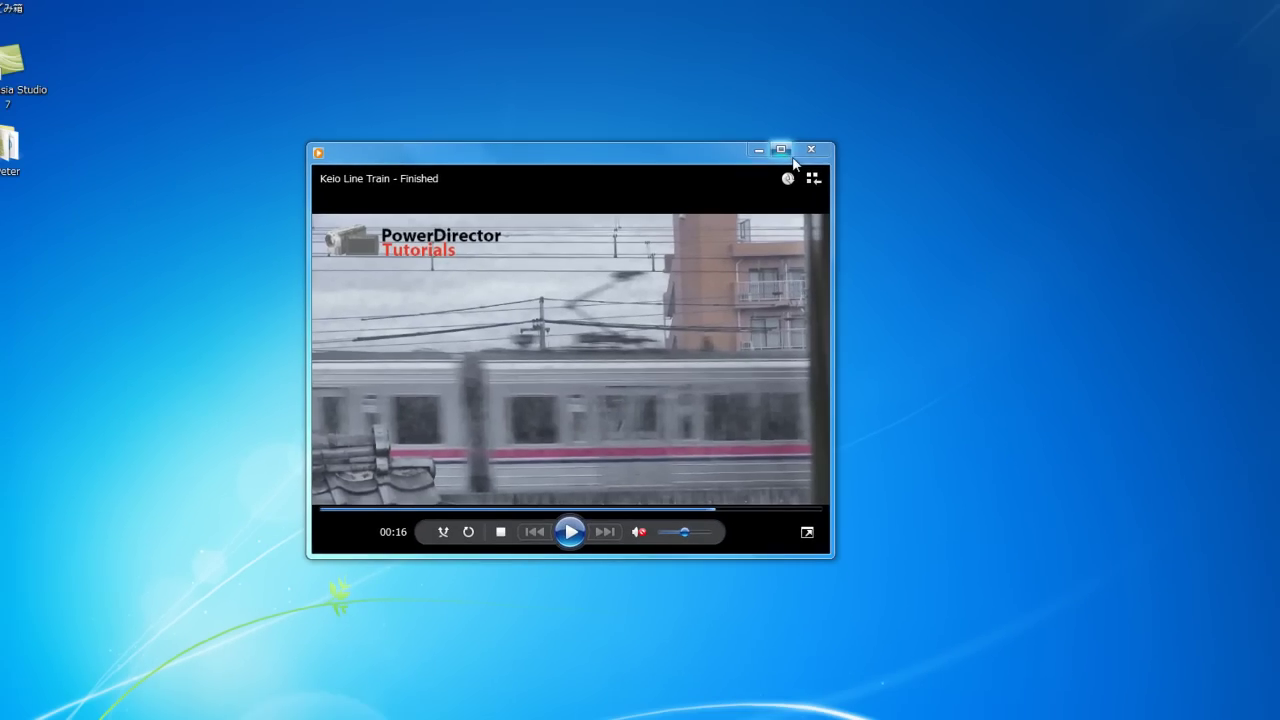
Import 'Keio Line Train.m2ts' into the media library and drop it at the start of the video track
{"action": "left_click", "coordinate": [811, 149]}
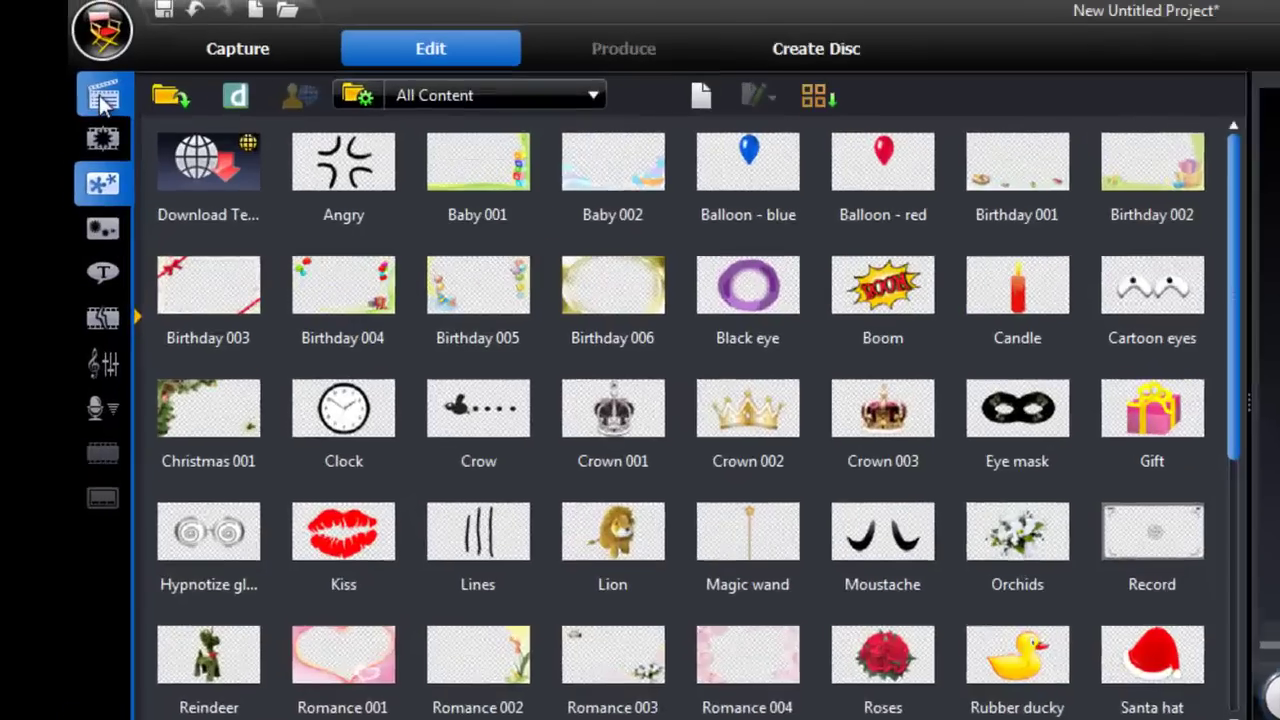
{"action": "left_click", "coordinate": [103, 97]}
{"action": "left_click", "coordinate": [170, 95]}
{"action": "left_click", "coordinate": [205, 148]}
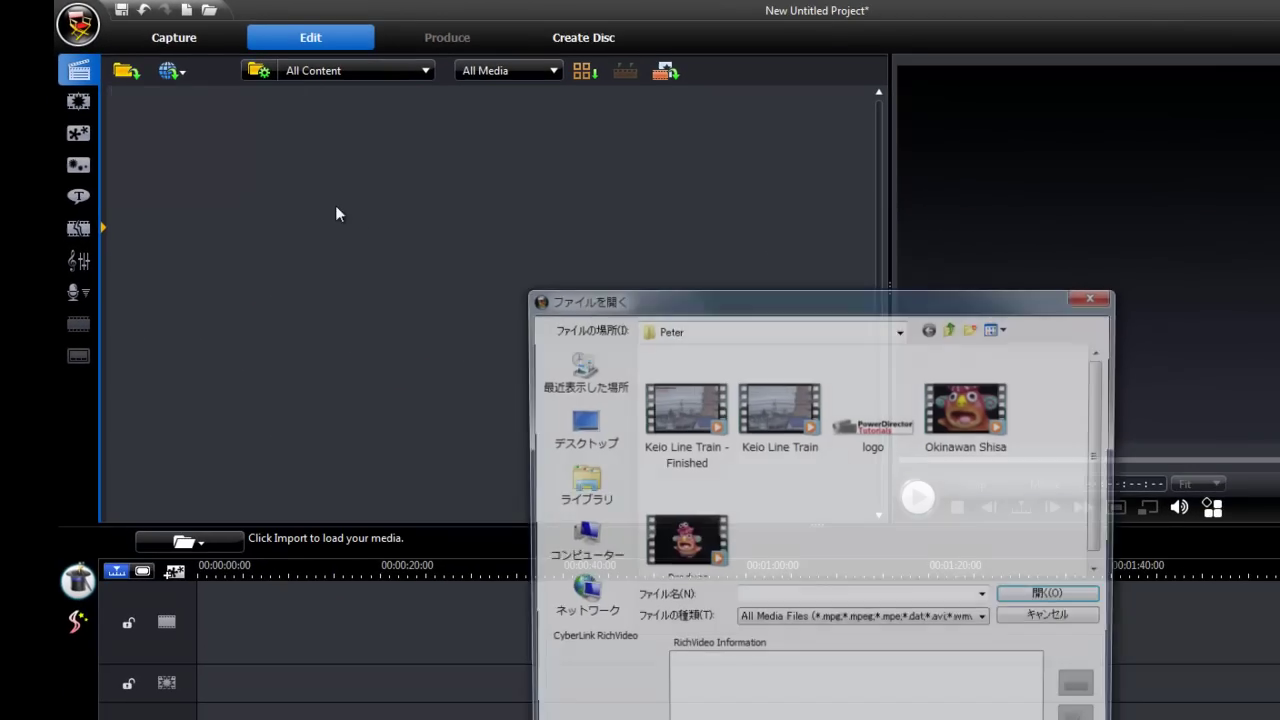
{"action": "double_click", "coordinate": [779, 410]}
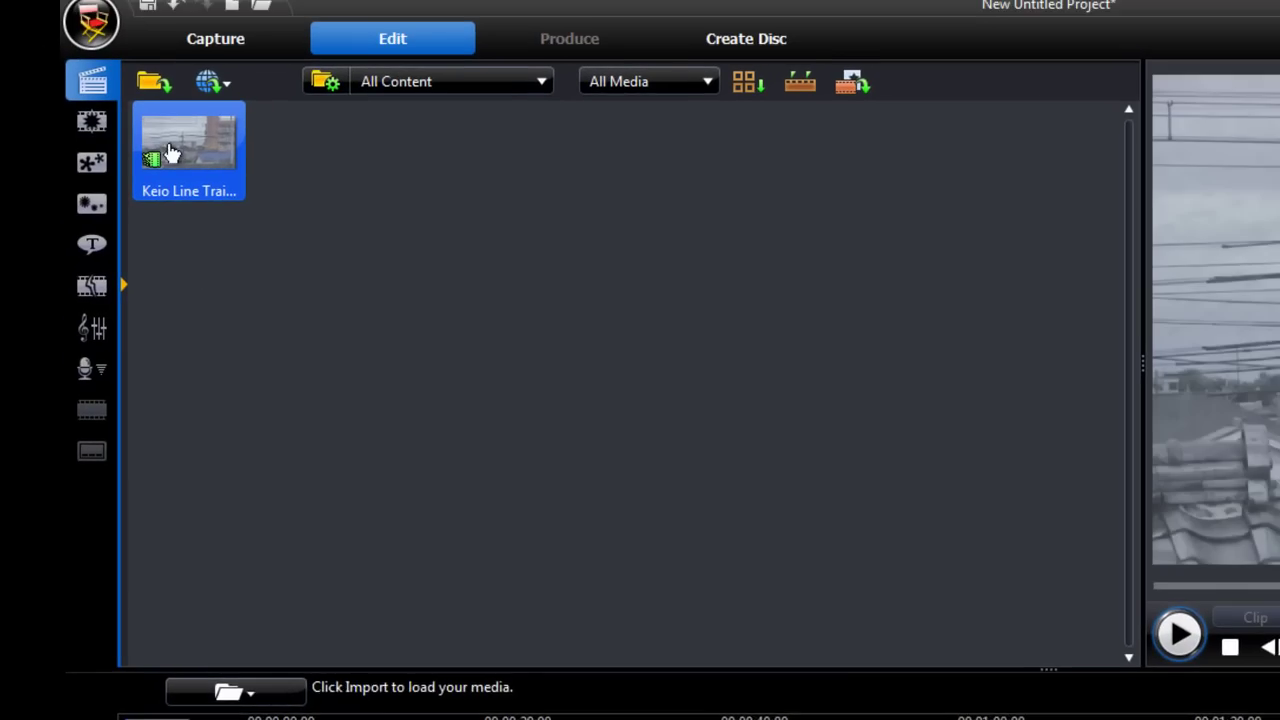
{"action": "left_click_drag", "start_coordinate": [170, 152], "coordinate": [358, 270]}
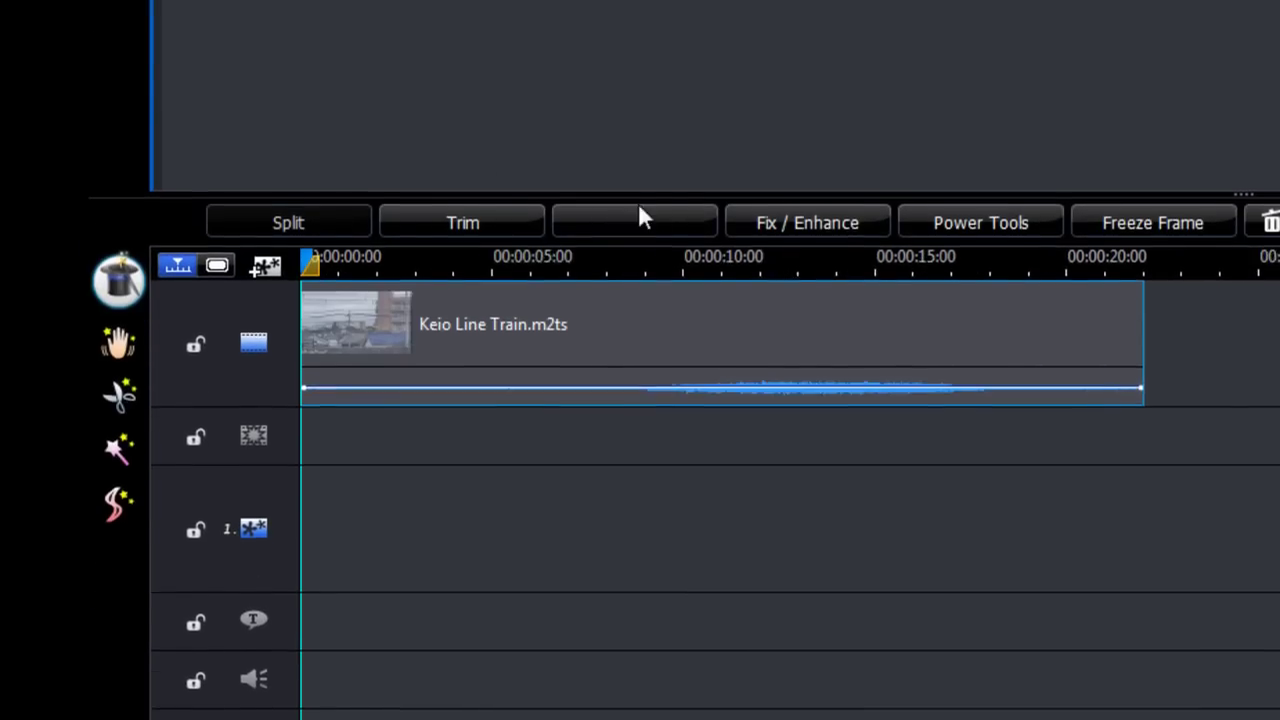
Create a new PiP object from the PowerDirector Tutorials logo image file
{"action": "left_click", "coordinate": [133, 205]}
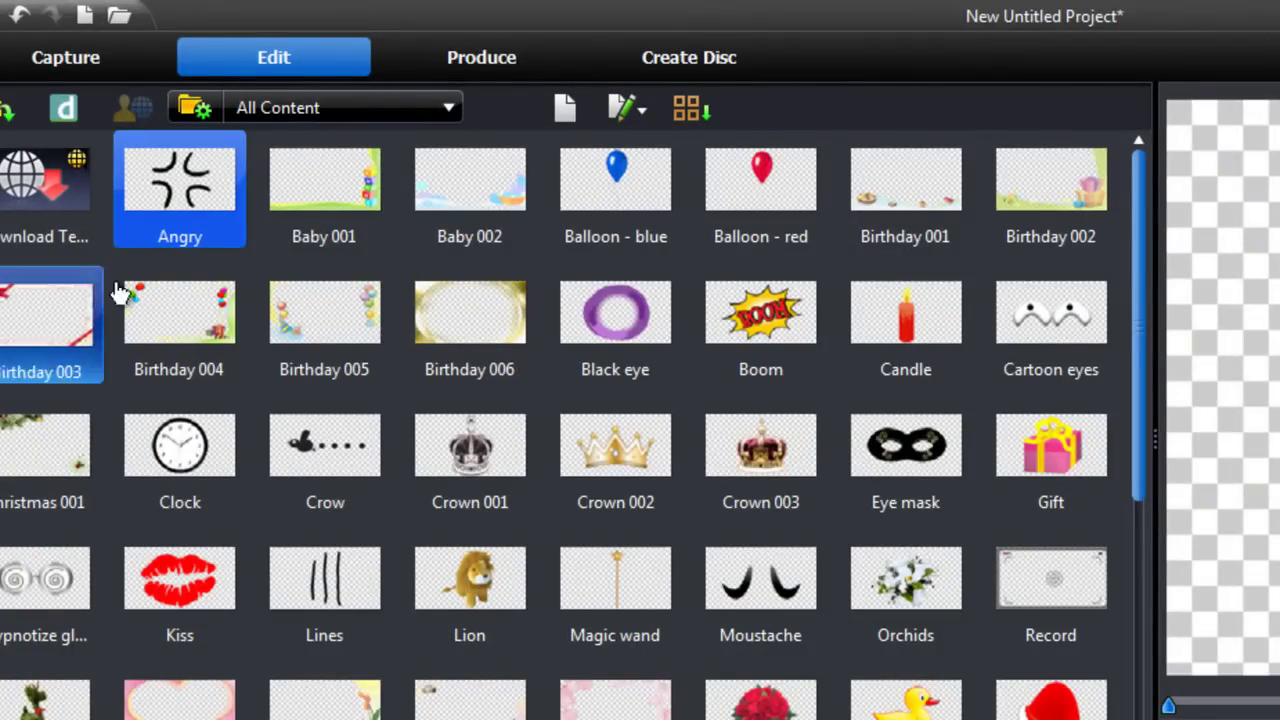
{"action": "left_click", "coordinate": [561, 116]}
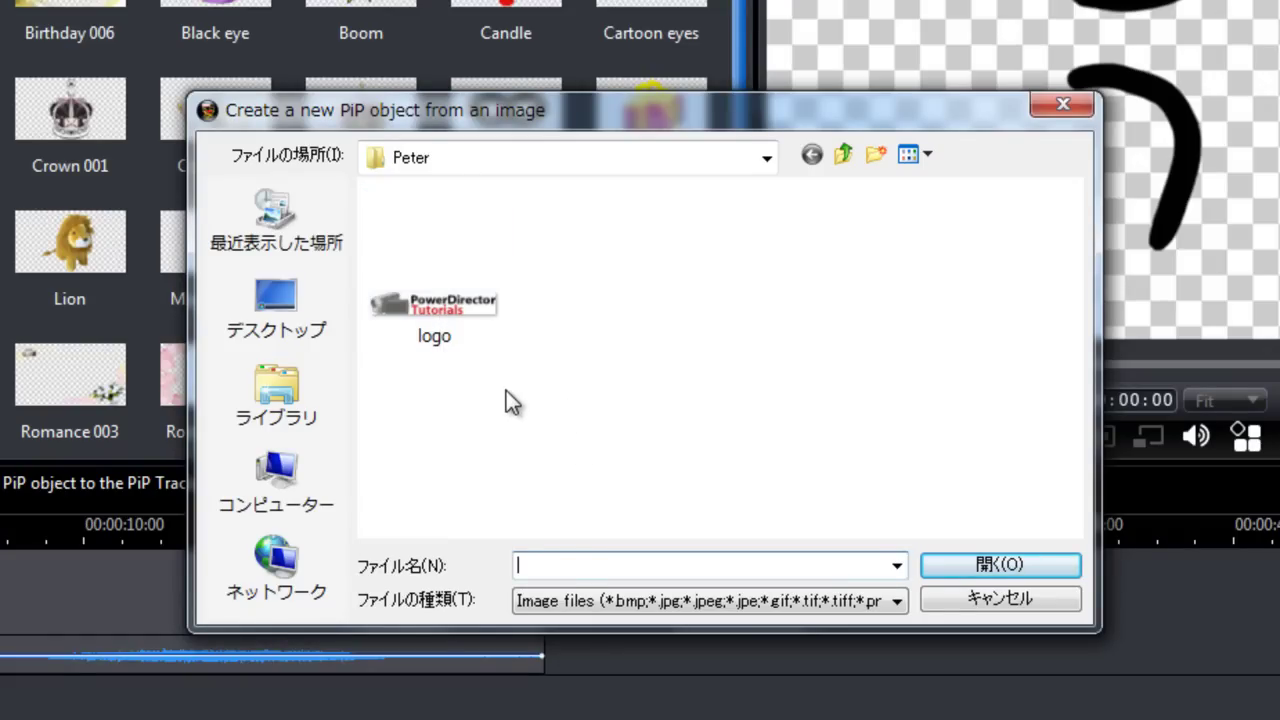
{"action": "double_click", "coordinate": [443, 313]}
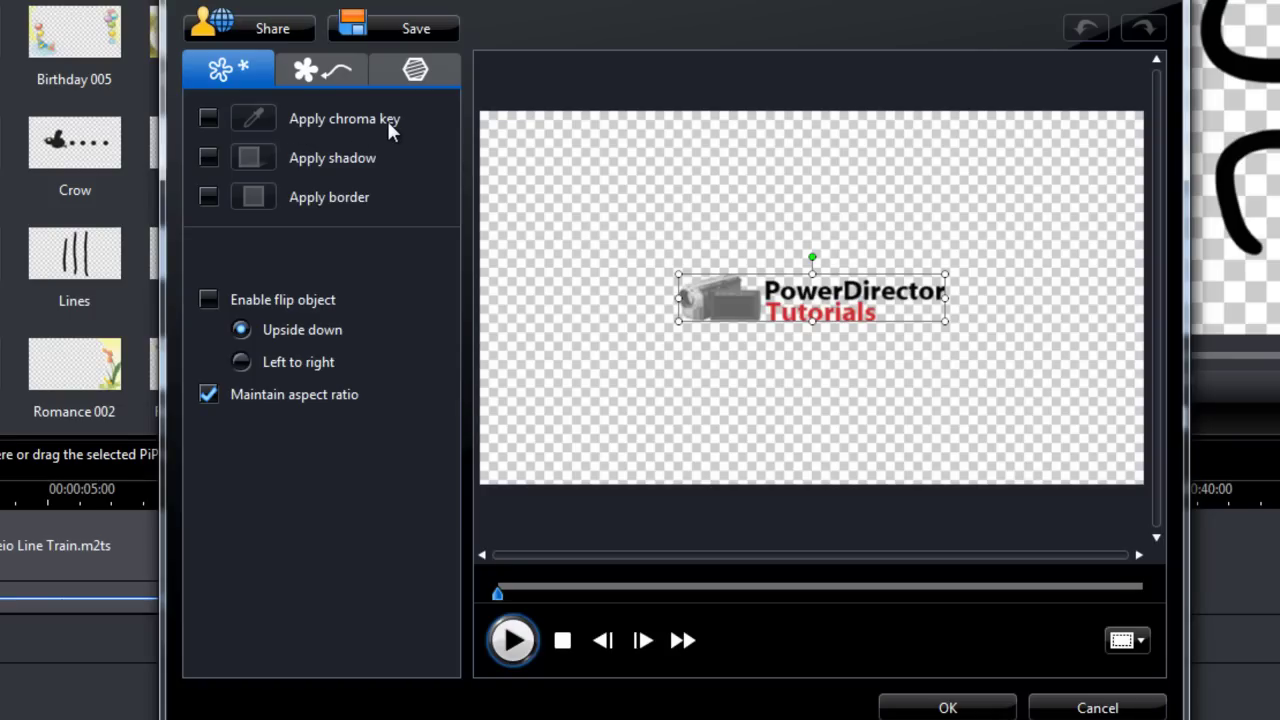
Try chroma-keying the logo's black text, then turn chroma key off so the full logo remains
{"action": "left_click", "coordinate": [208, 120]}
{"action": "left_click", "coordinate": [253, 119]}
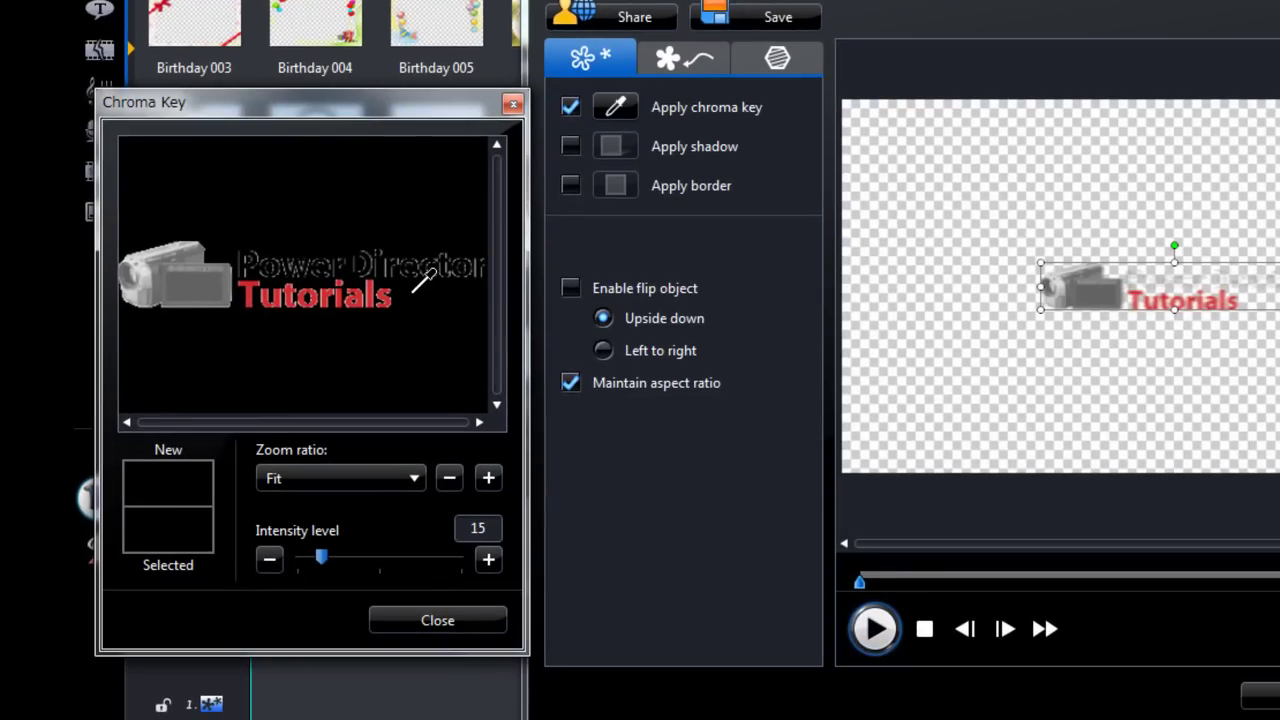
{"action": "left_click", "coordinate": [432, 620]}
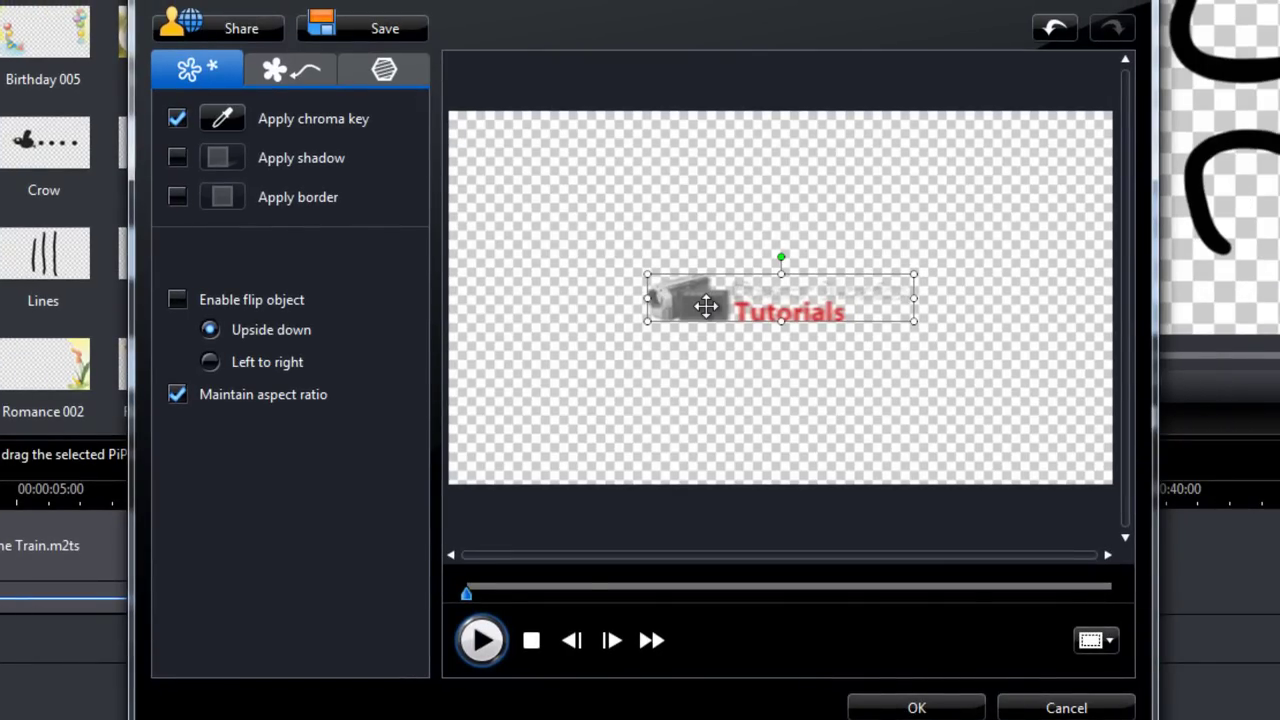
{"action": "left_click", "coordinate": [177, 121]}
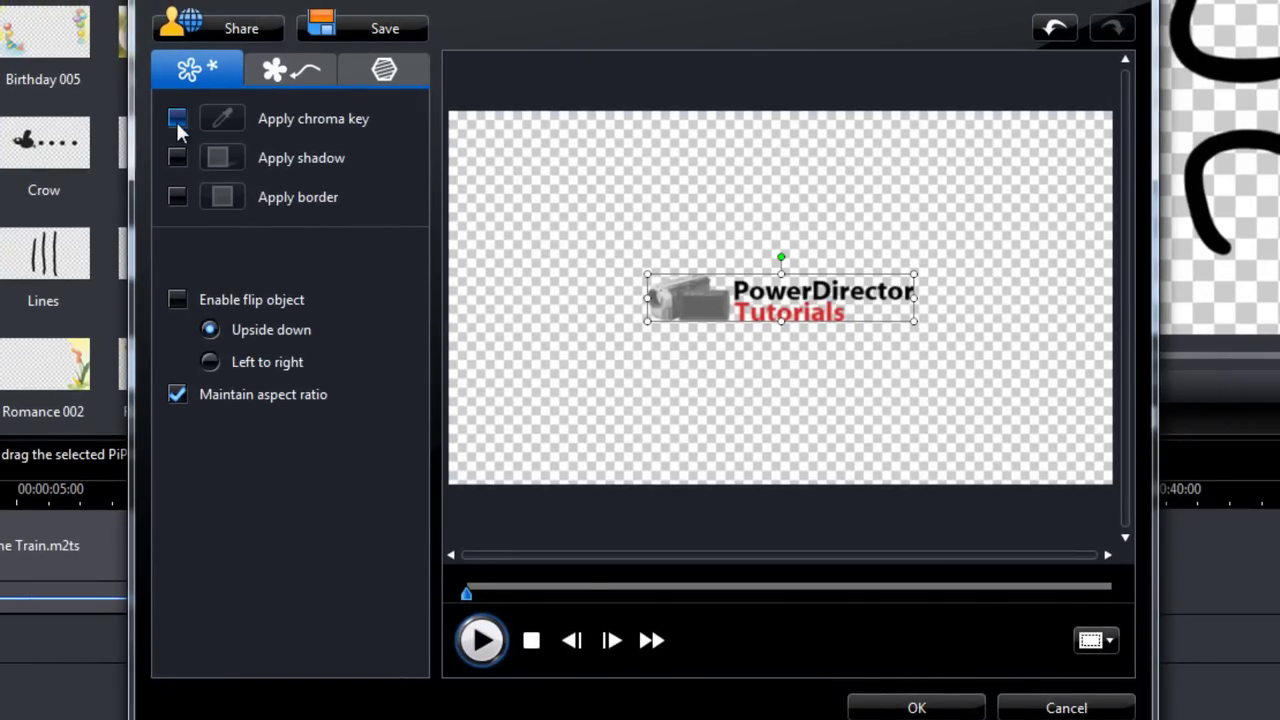
Keep the logo at 0 transparency and save the PiP object as a template named 'Logo'
{"action": "left_click", "coordinate": [277, 73]}
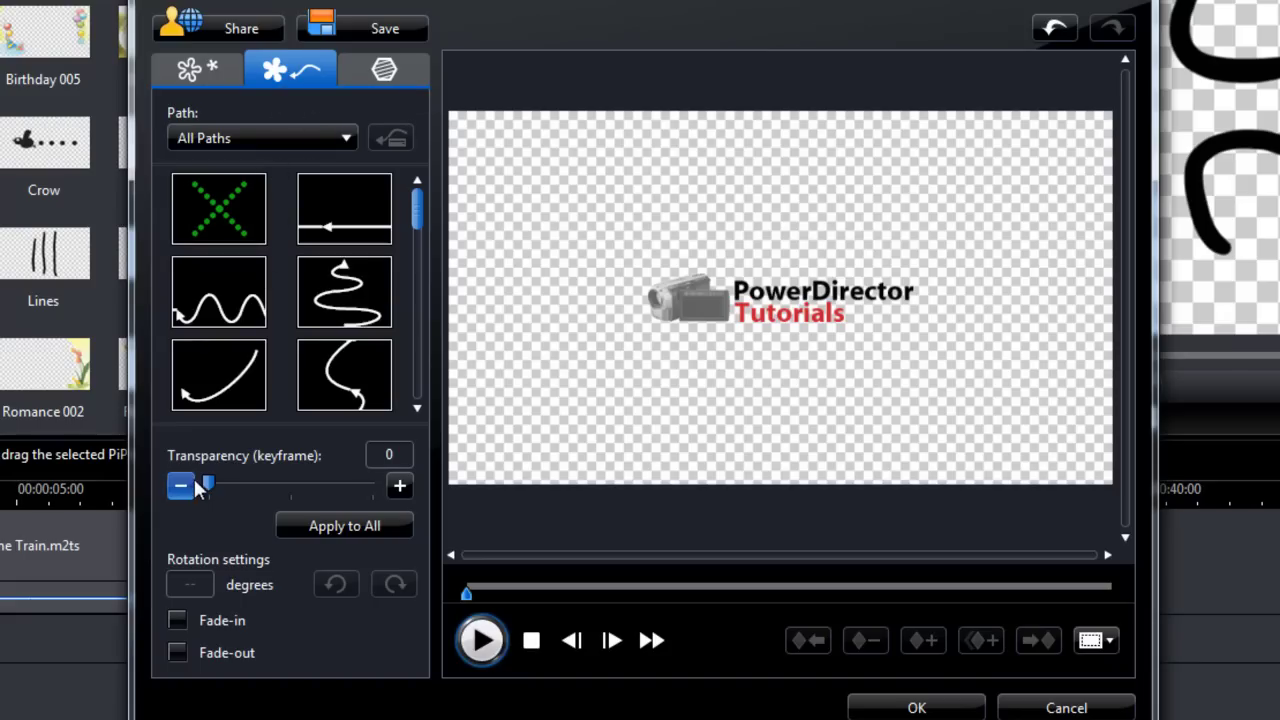
{"action": "mouse_move", "coordinate": [211, 480]}
{"action": "left_mouse_down"}
{"action": "mouse_move", "coordinate": [316, 481]}
{"action": "mouse_move", "coordinate": [207, 491]}
{"action": "left_mouse_up"}
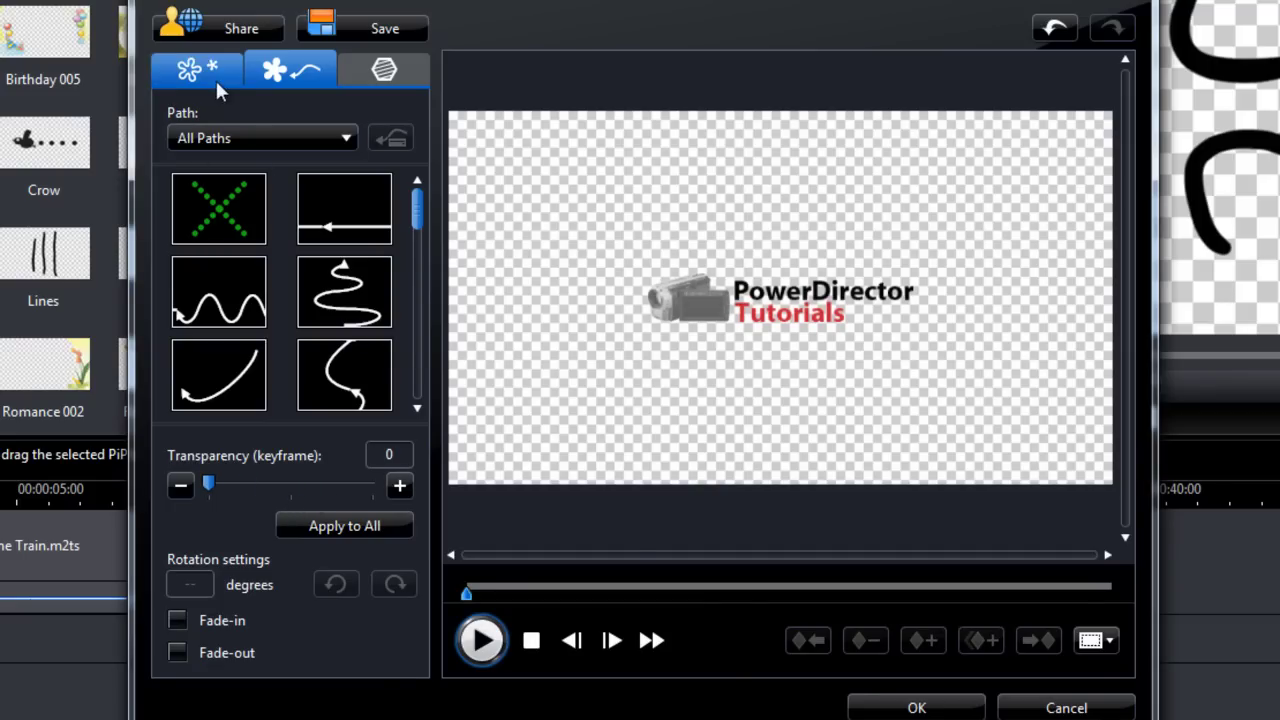
{"action": "left_click", "coordinate": [917, 707]}
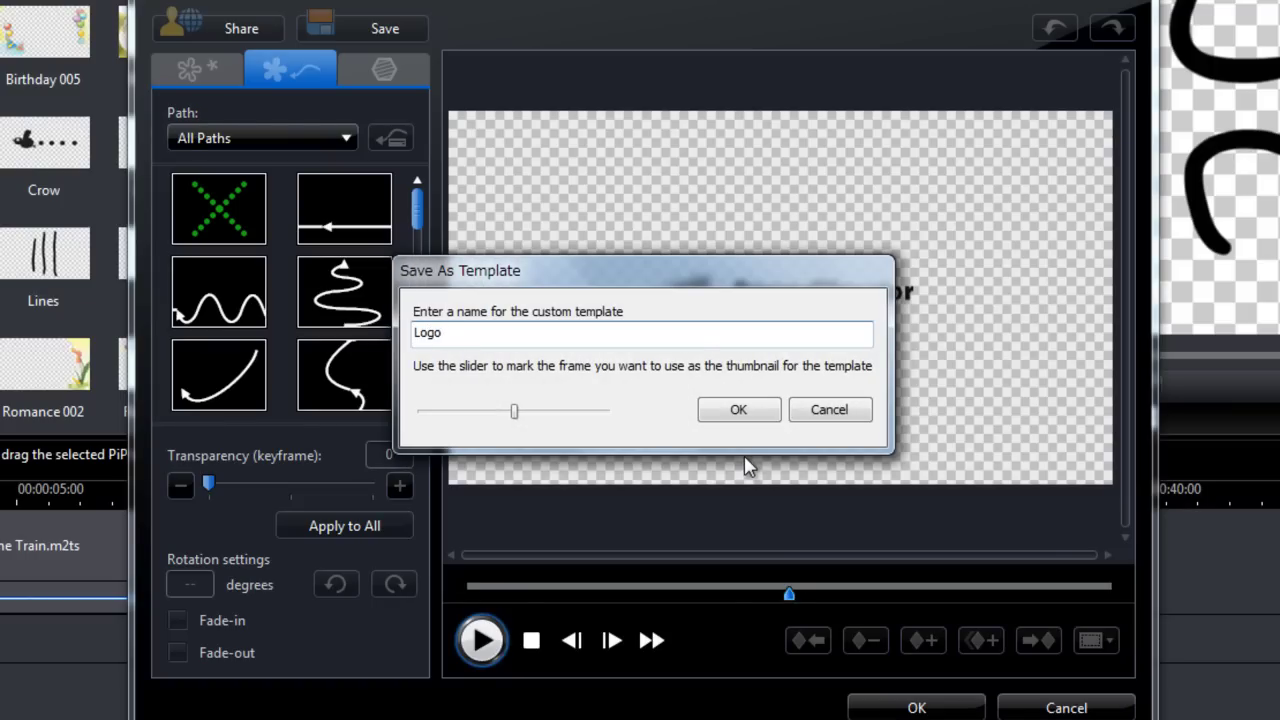
{"action": "left_click", "coordinate": [745, 410]}
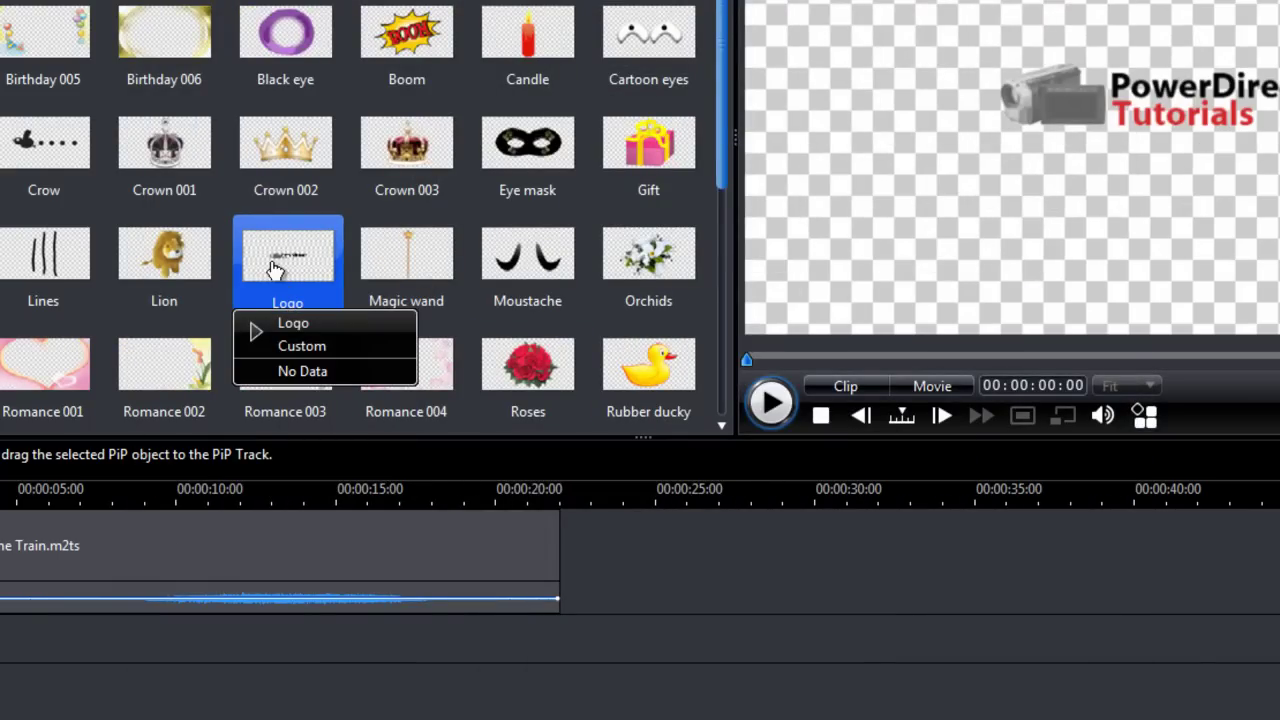
Place the Logo template at 00:00:00 on PiP track 1 and stretch it toward the train clip's end
{"action": "left_click_drag", "start_coordinate": [276, 268], "coordinate": [0, 657]}
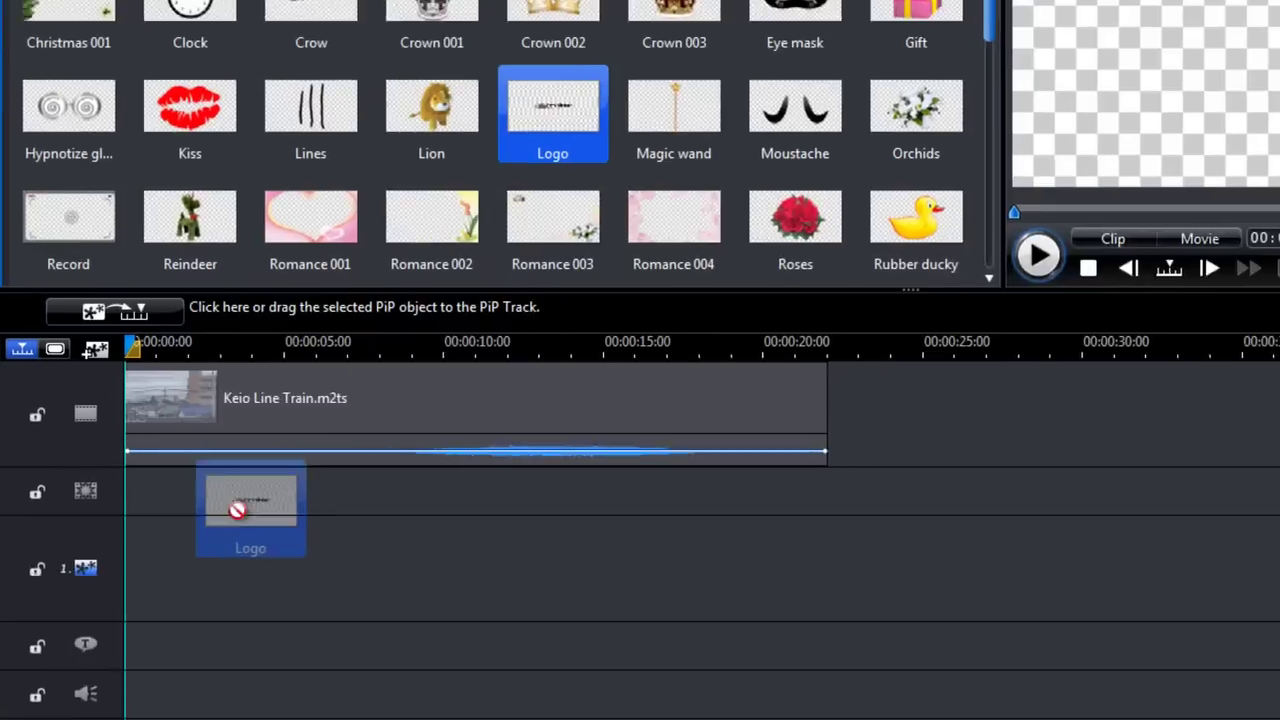
{"action": "left_click_drag", "start_coordinate": [237, 510], "coordinate": [123, 562]}
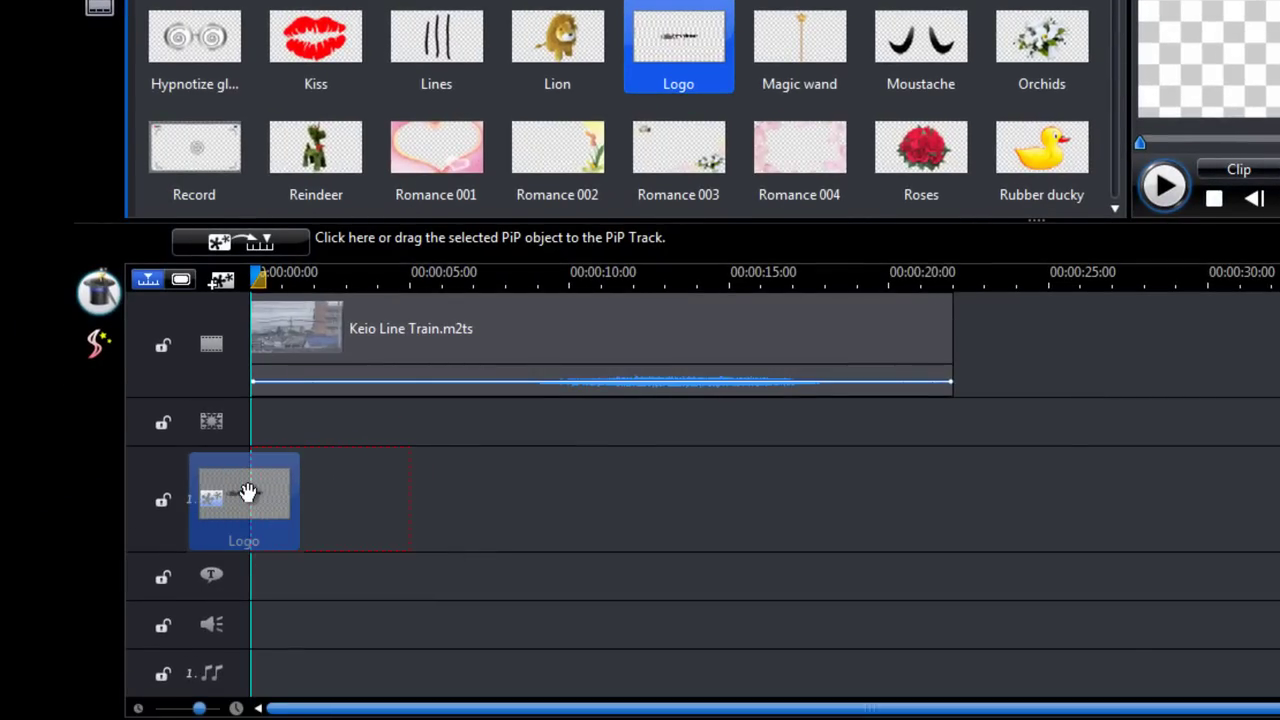
{"action": "left_click_drag", "start_coordinate": [248, 492], "coordinate": [256, 484]}
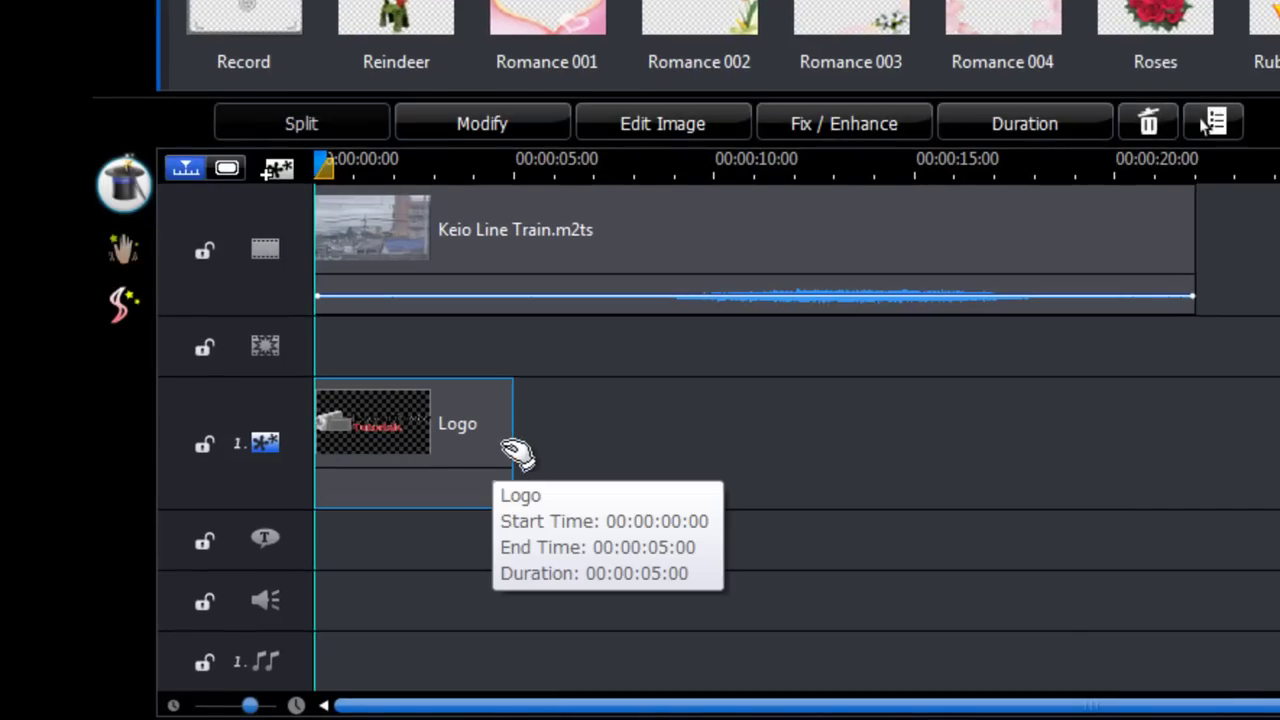
{"action": "left_click_drag", "start_coordinate": [508, 448], "coordinate": [1192, 455]}
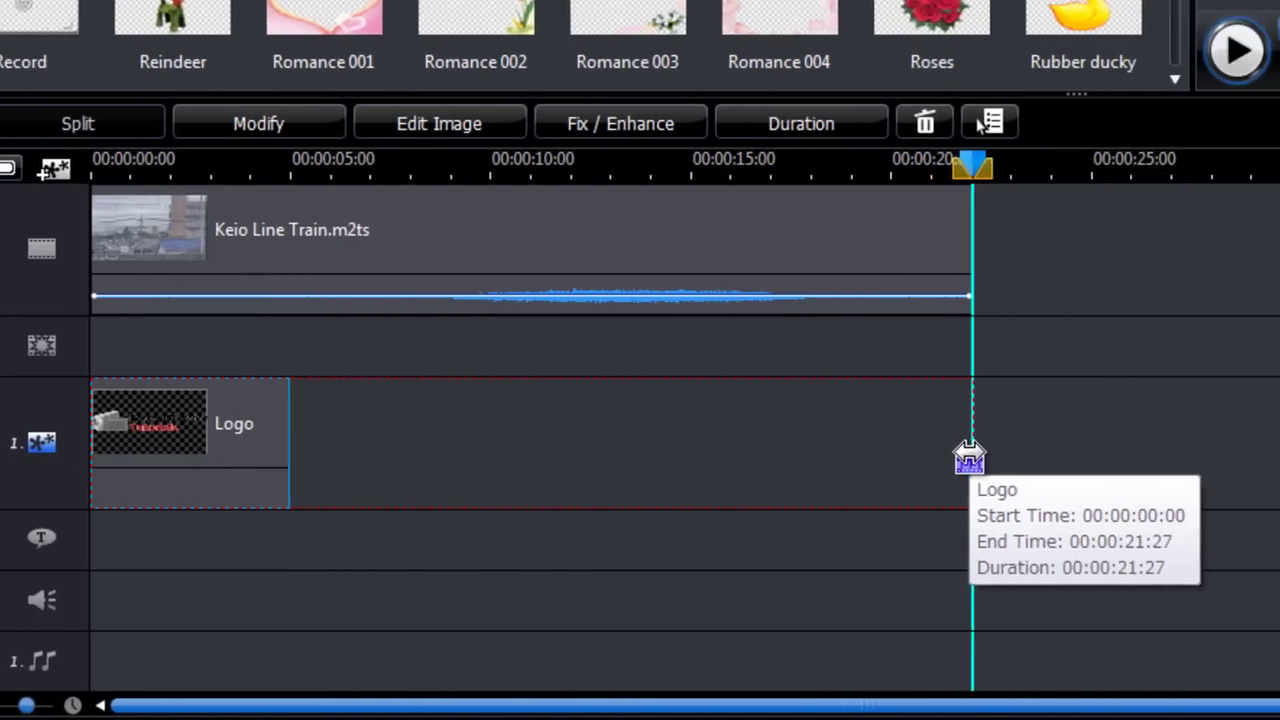
{"action": "left_click_drag", "start_coordinate": [969, 455], "coordinate": [300, 460]}
Use Align to Edge to extend the Logo clip's right edge to 00:00:22:01
{"action": "right_click", "coordinate": [174, 440]}
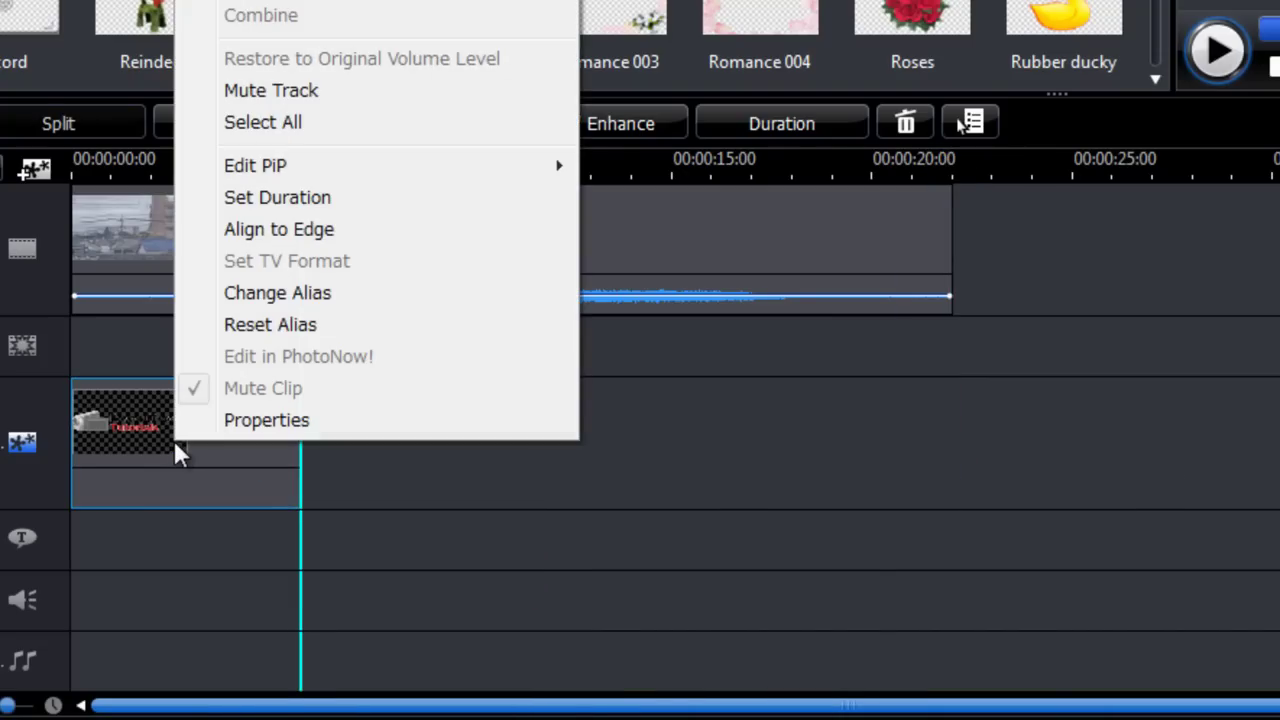
{"action": "left_click", "coordinate": [362, 229]}
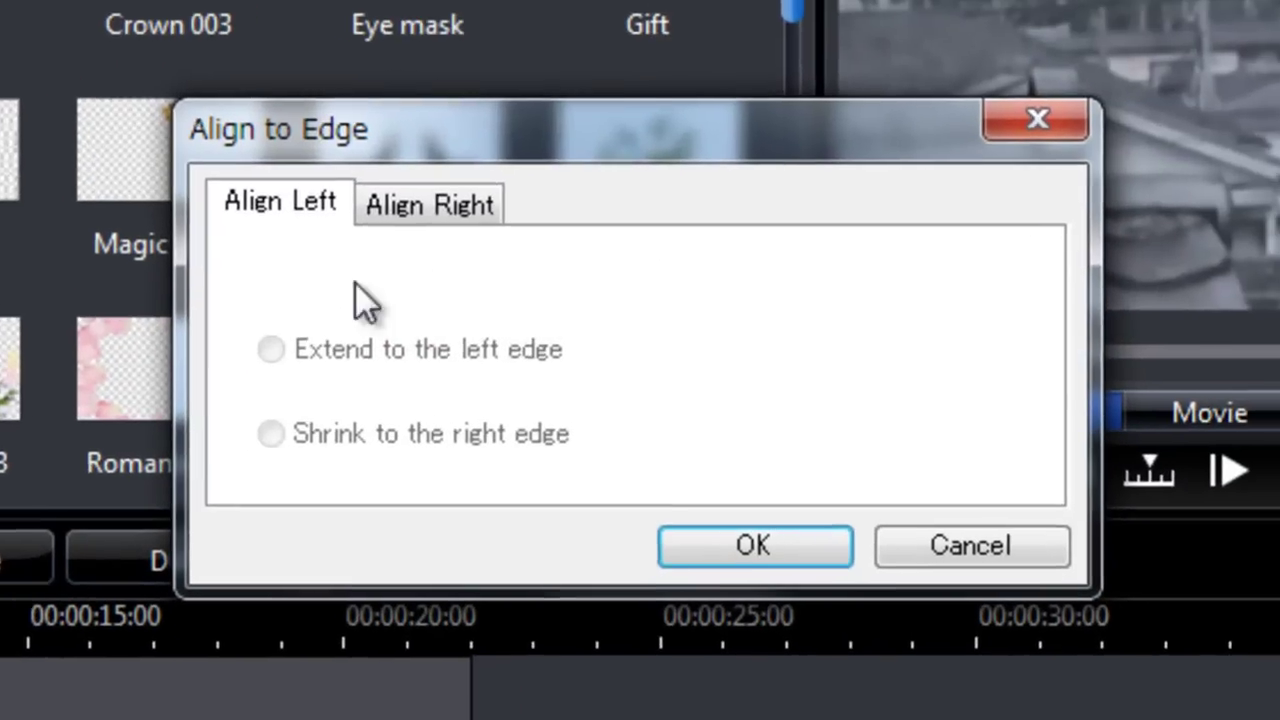
{"action": "left_click", "coordinate": [432, 207]}
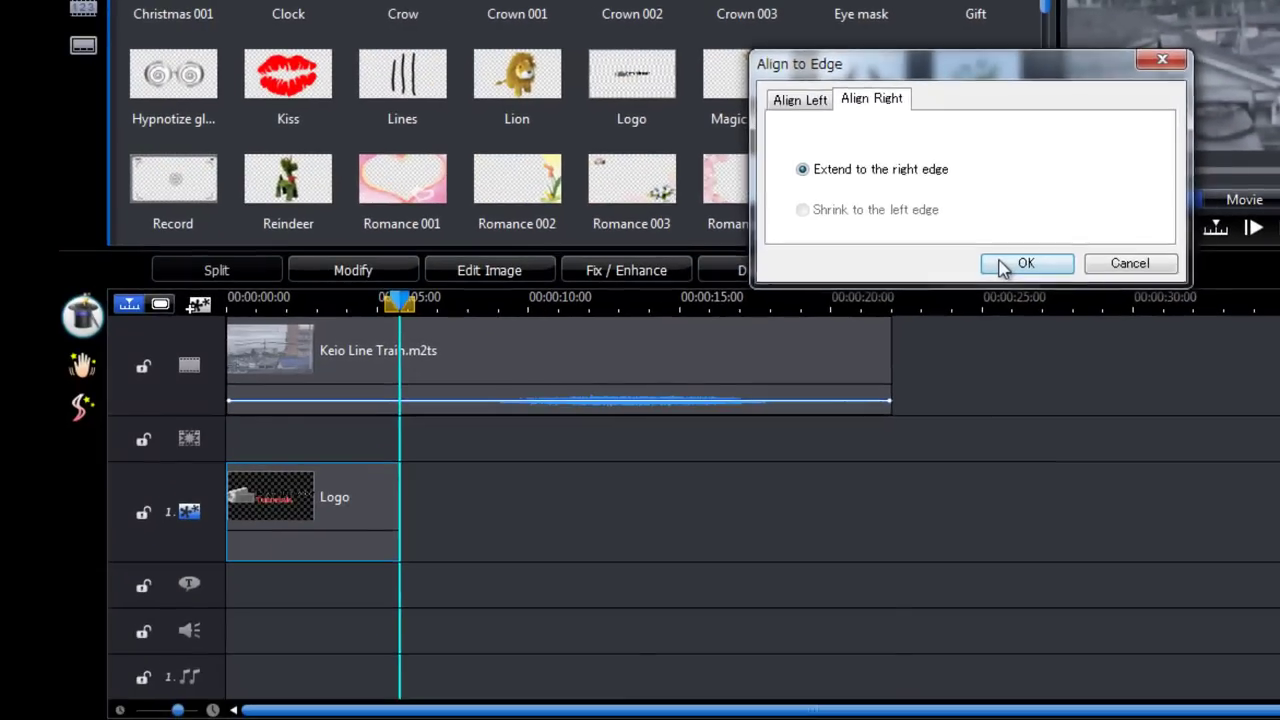
{"action": "left_click", "coordinate": [747, 554]}
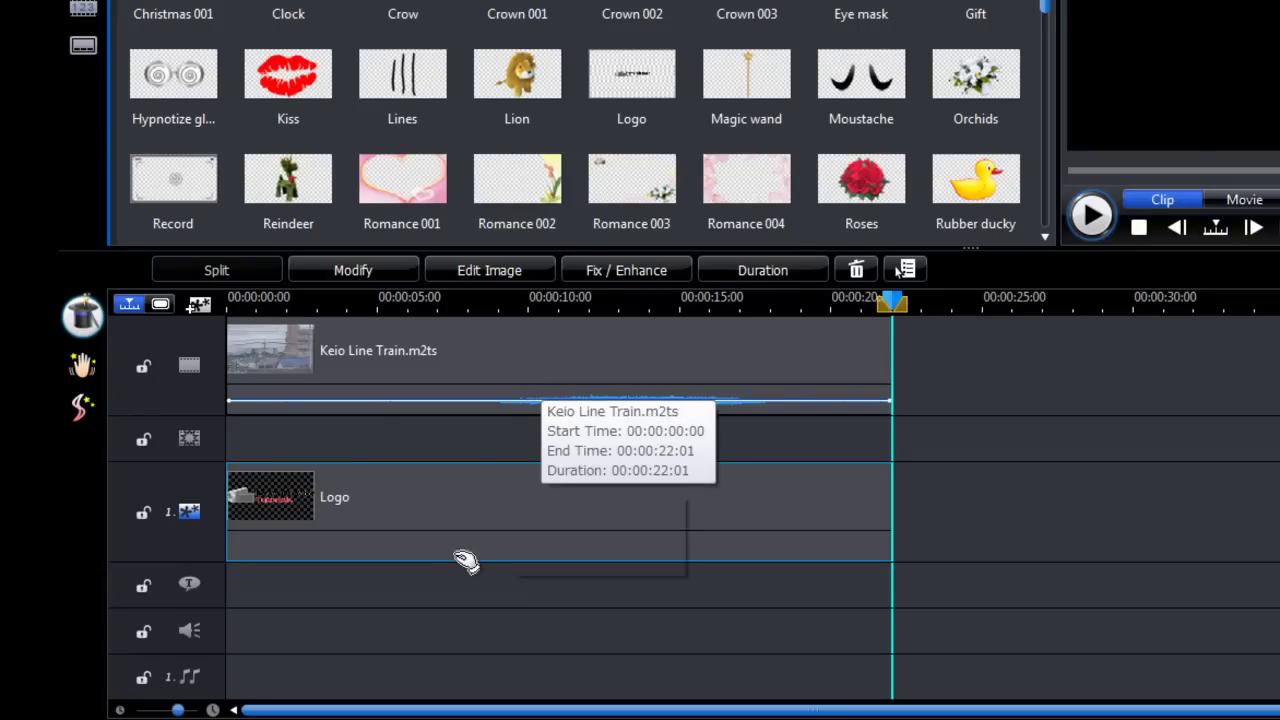
Select the train clip and the Logo overlay clip to check them in the preview
{"action": "left_click", "coordinate": [525, 373]}
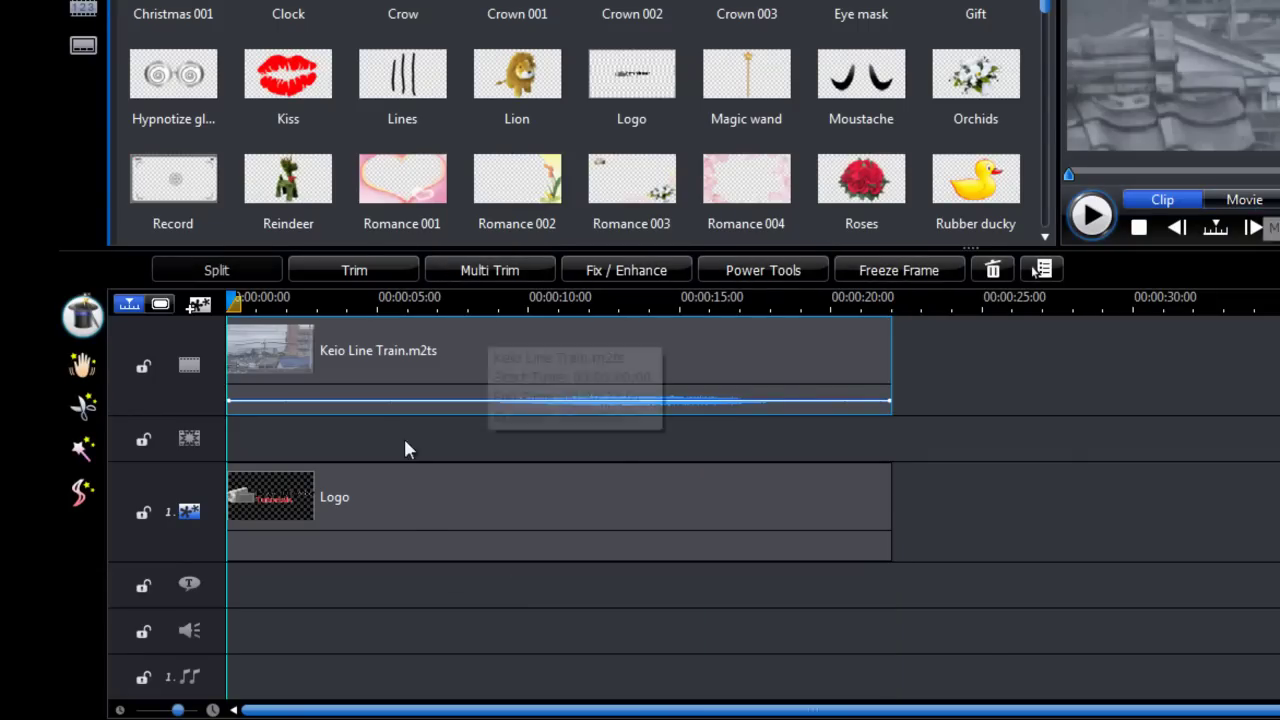
{"action": "left_click", "coordinate": [425, 540]}
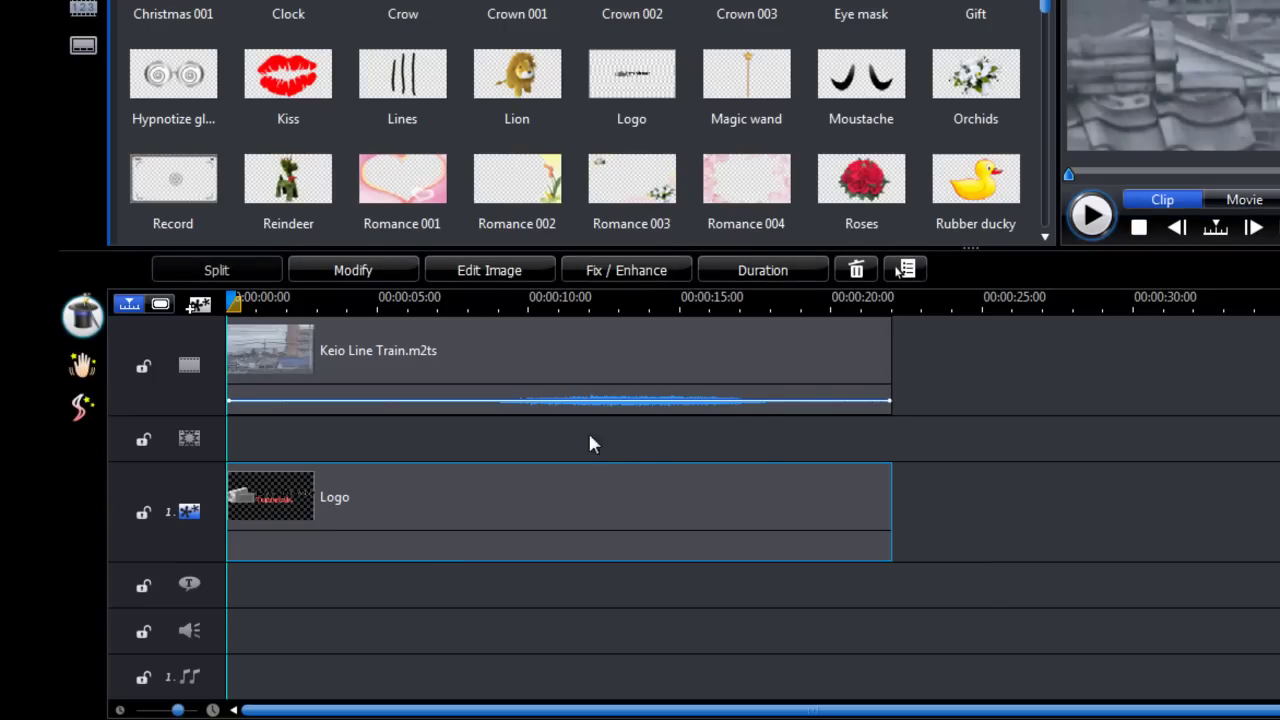
{"action": "left_click", "coordinate": [592, 360]}
Move the logo into the top-left corner of the train footage and shrink it proportionally
{"action": "left_click", "coordinate": [573, 527]}
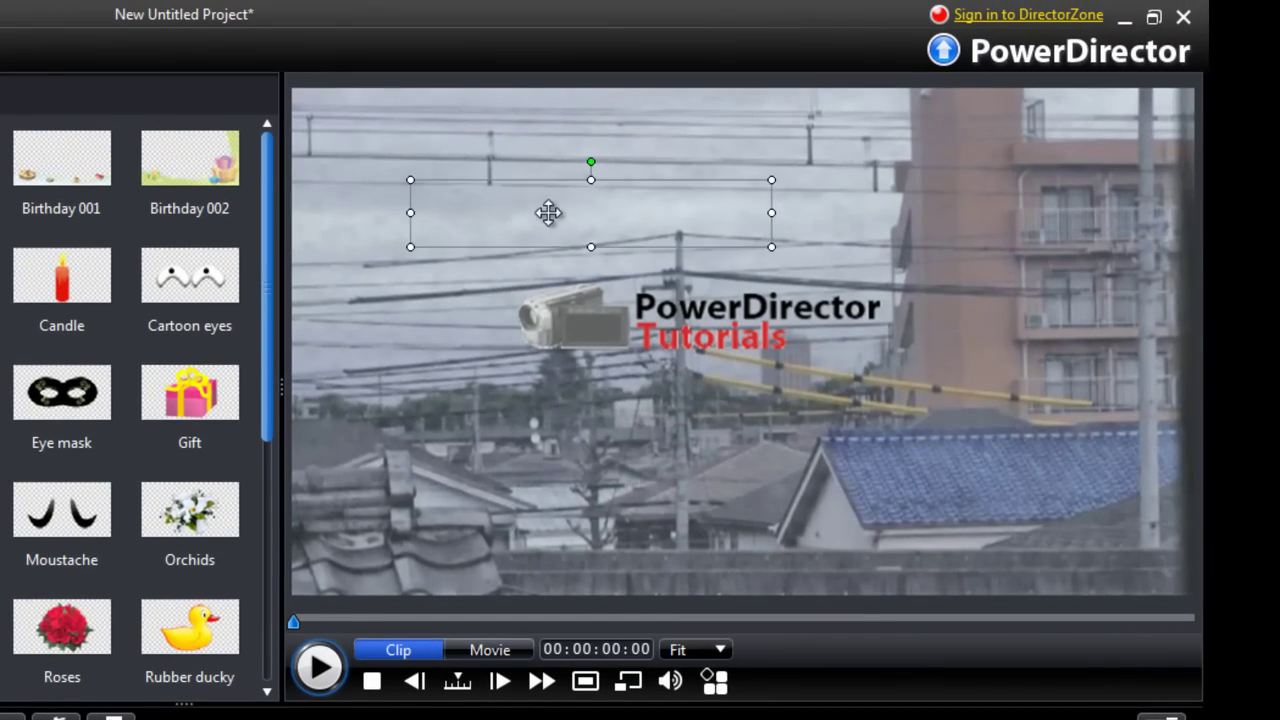
{"action": "left_click_drag", "start_coordinate": [548, 212], "coordinate": [491, 171]}
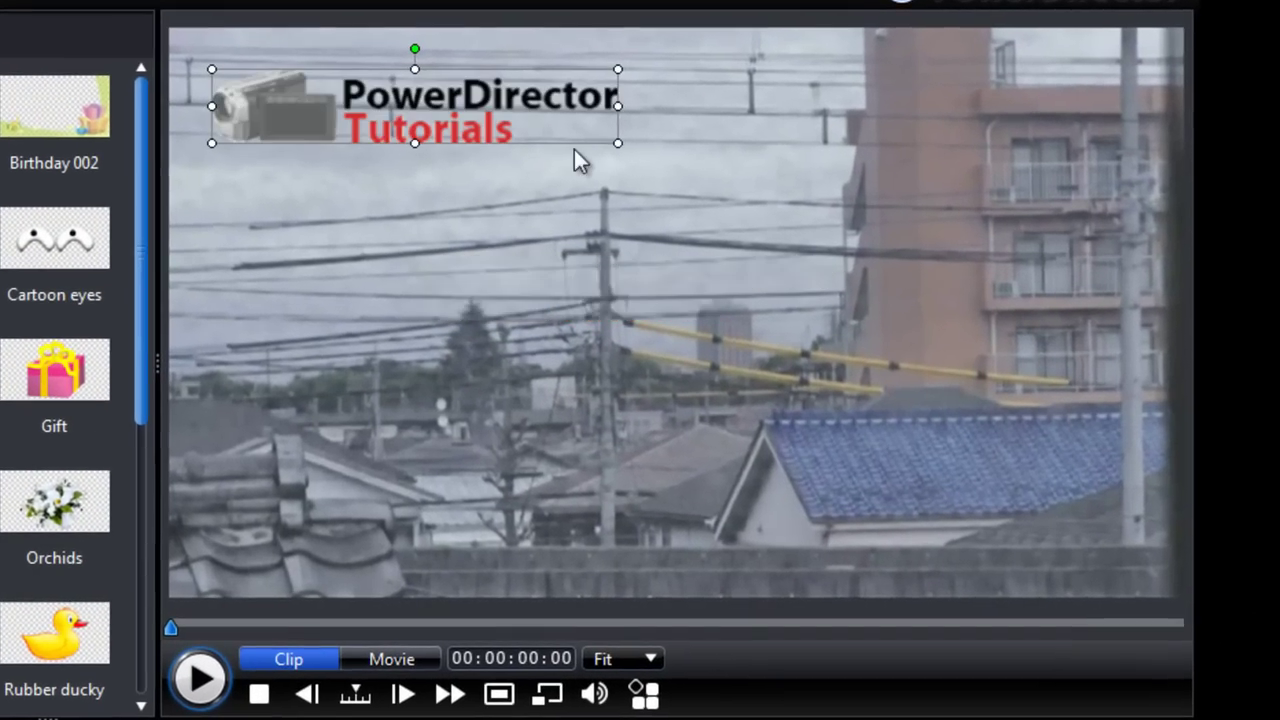
{"action": "left_click_drag", "start_coordinate": [612, 144], "coordinate": [503, 98]}
{"action": "left_click_drag", "start_coordinate": [318, 95], "coordinate": [300, 78]}
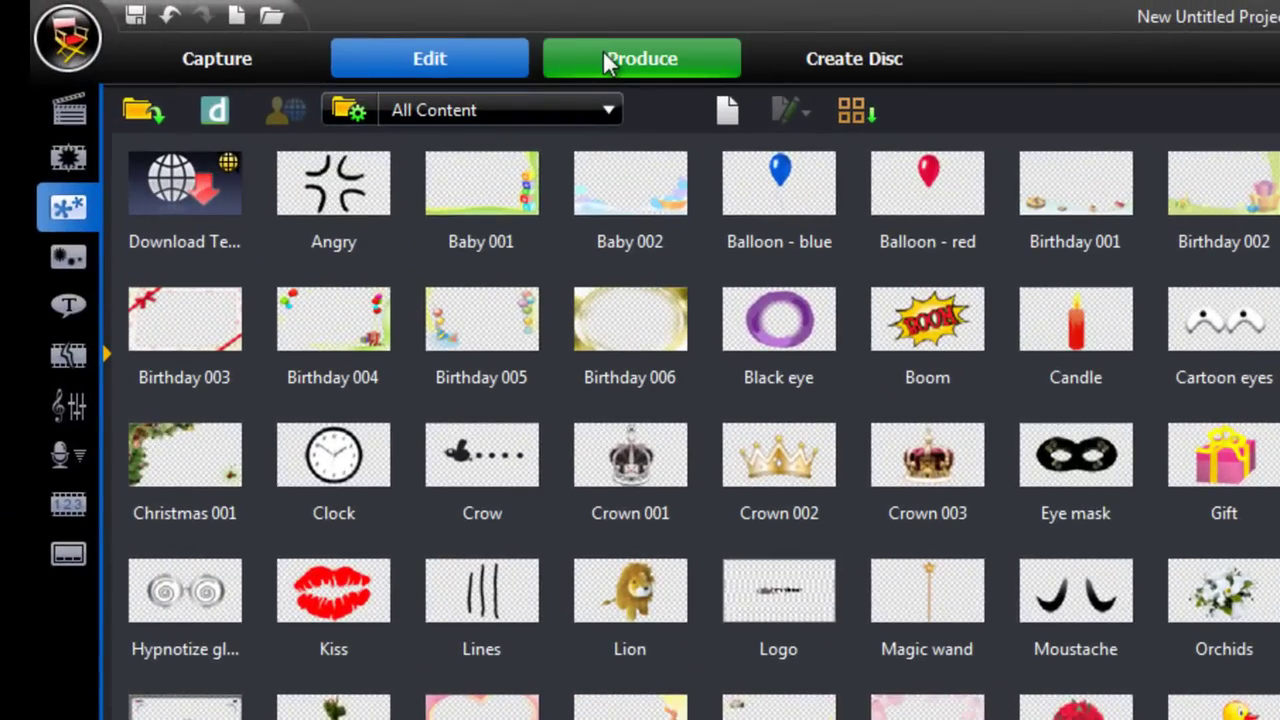
Return to the Edit workspace, open the PiP Objects library and right-click the 'Logo' template
{"action": "left_click", "coordinate": [605, 62]}
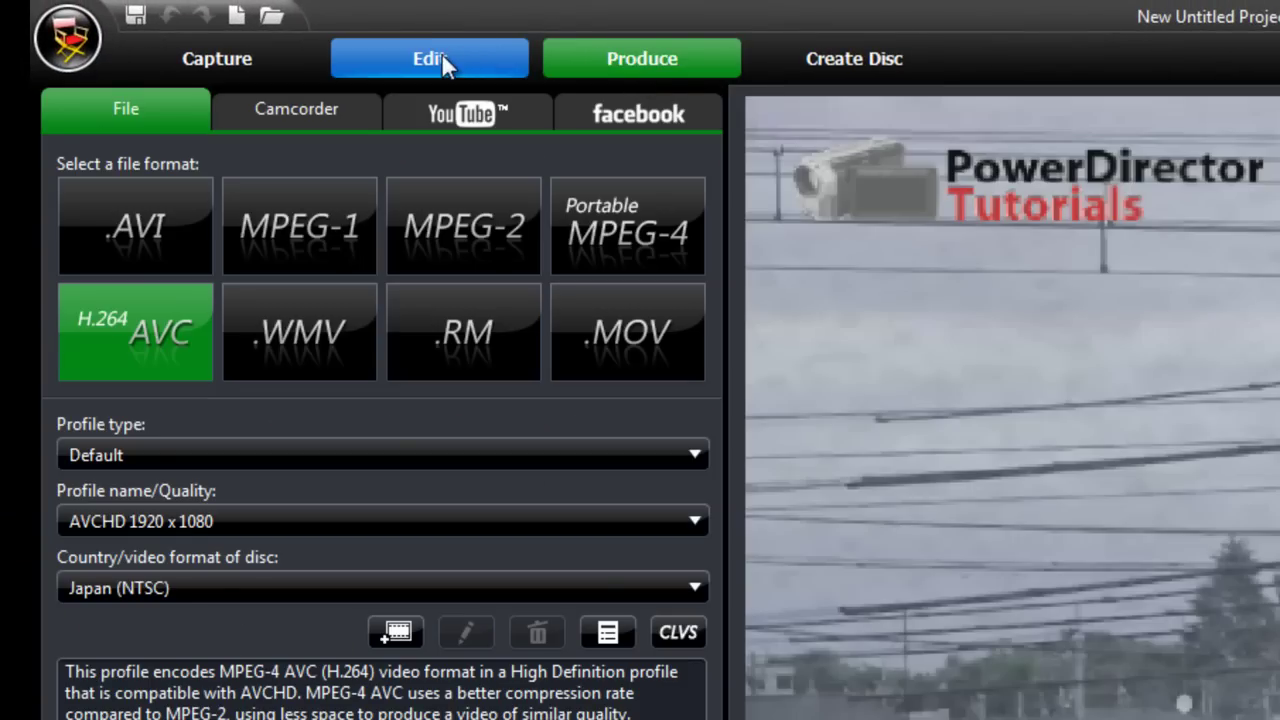
{"action": "left_click", "coordinate": [442, 55]}
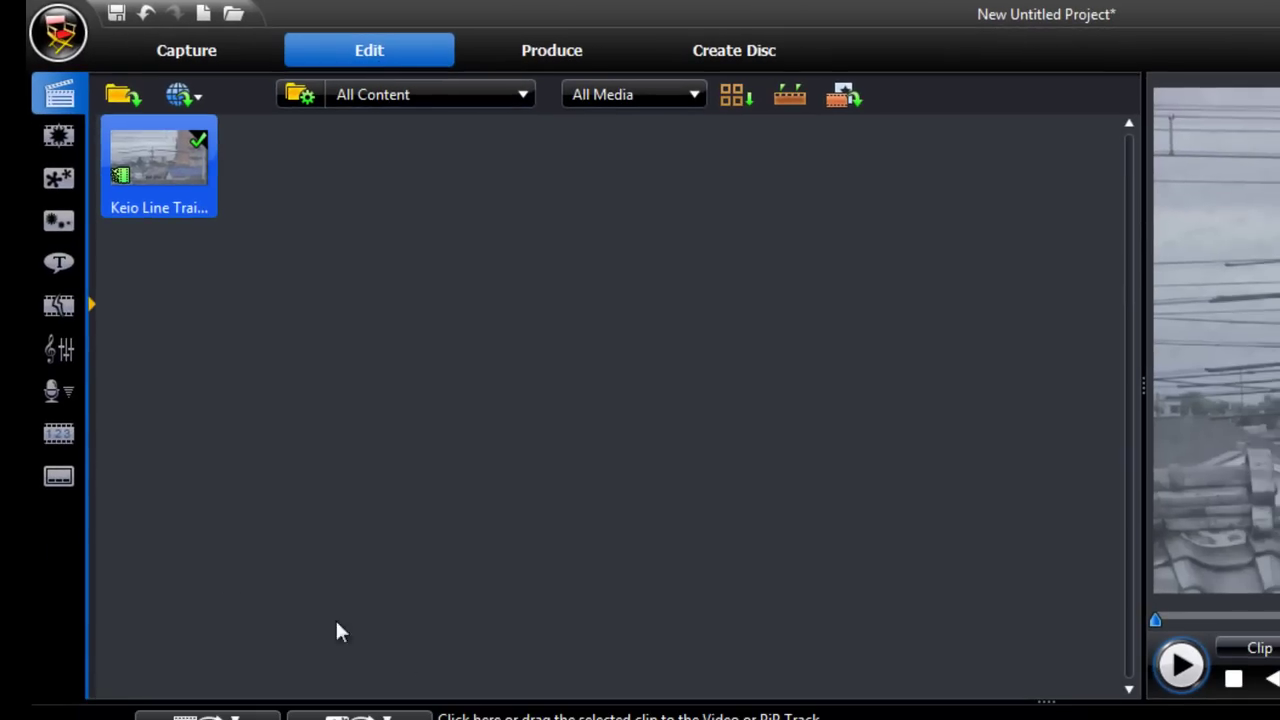
{"action": "left_click", "coordinate": [59, 178]}
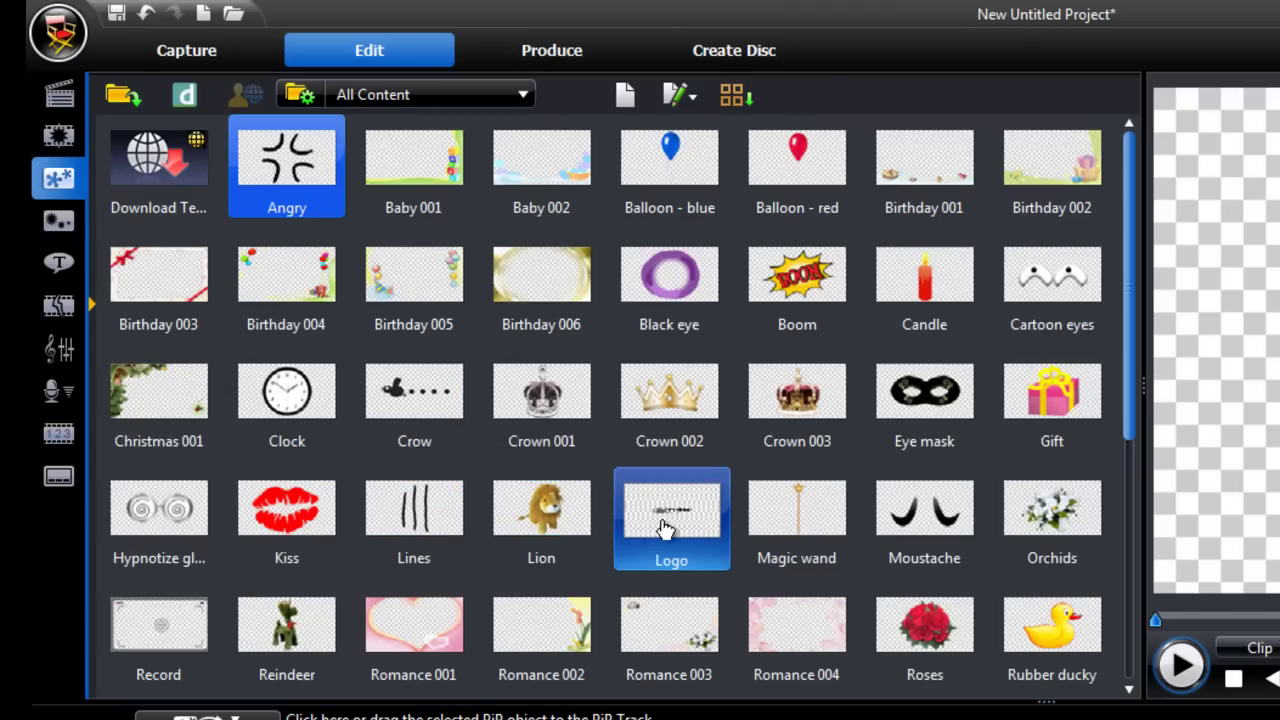
{"action": "left_click", "coordinate": [666, 528]}
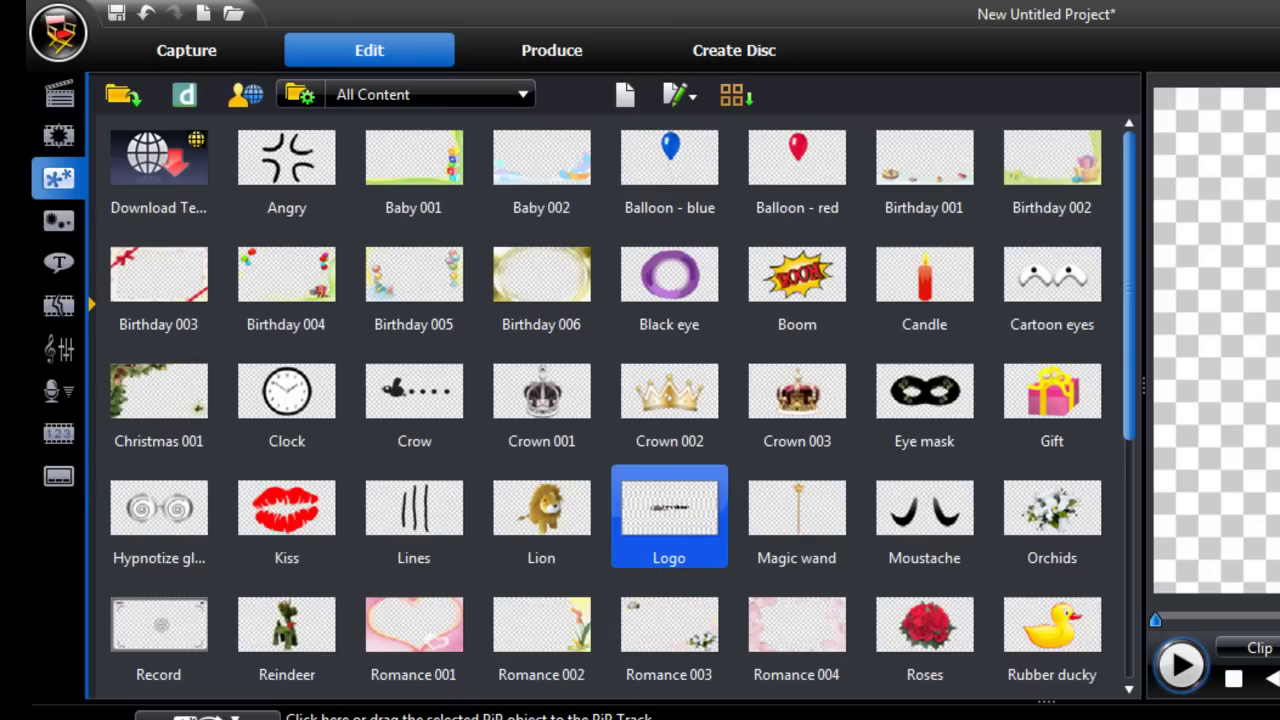
{"action": "right_click", "coordinate": [660, 520]}
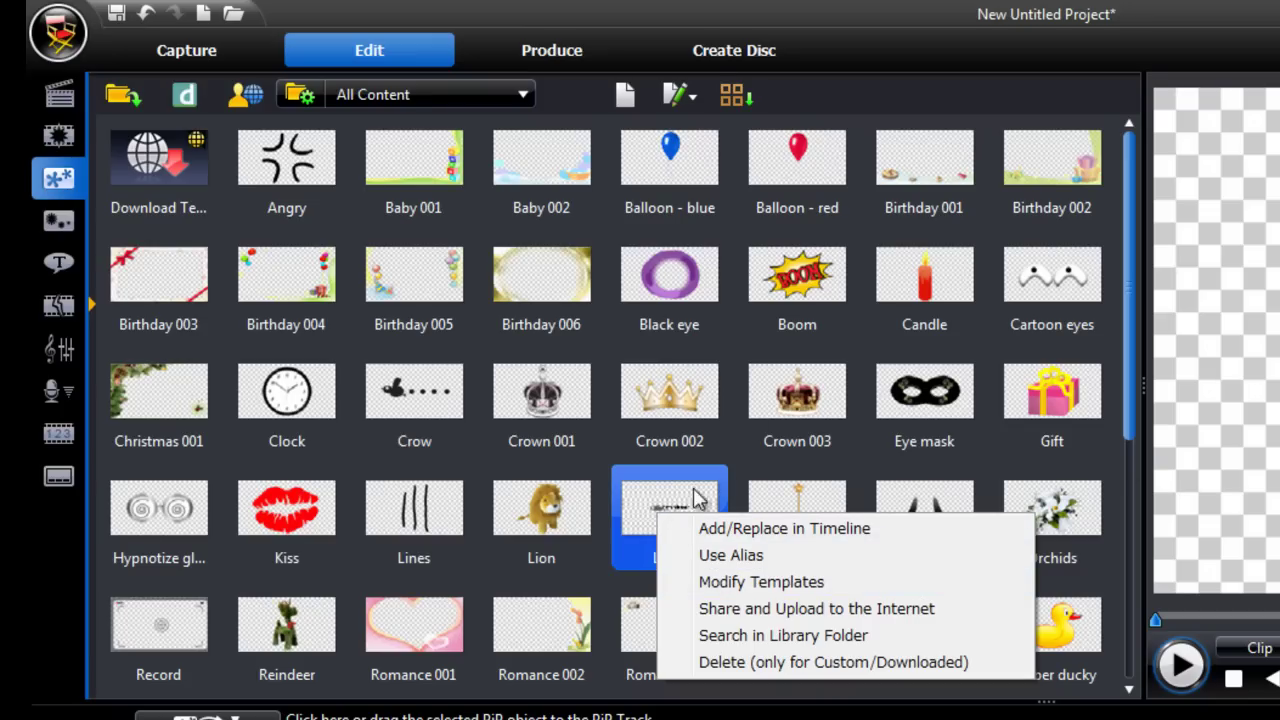
Modify the 'Logo' template, moving the logo to the top-left and shrinking it, then save
{"action": "left_click", "coordinate": [716, 584]}
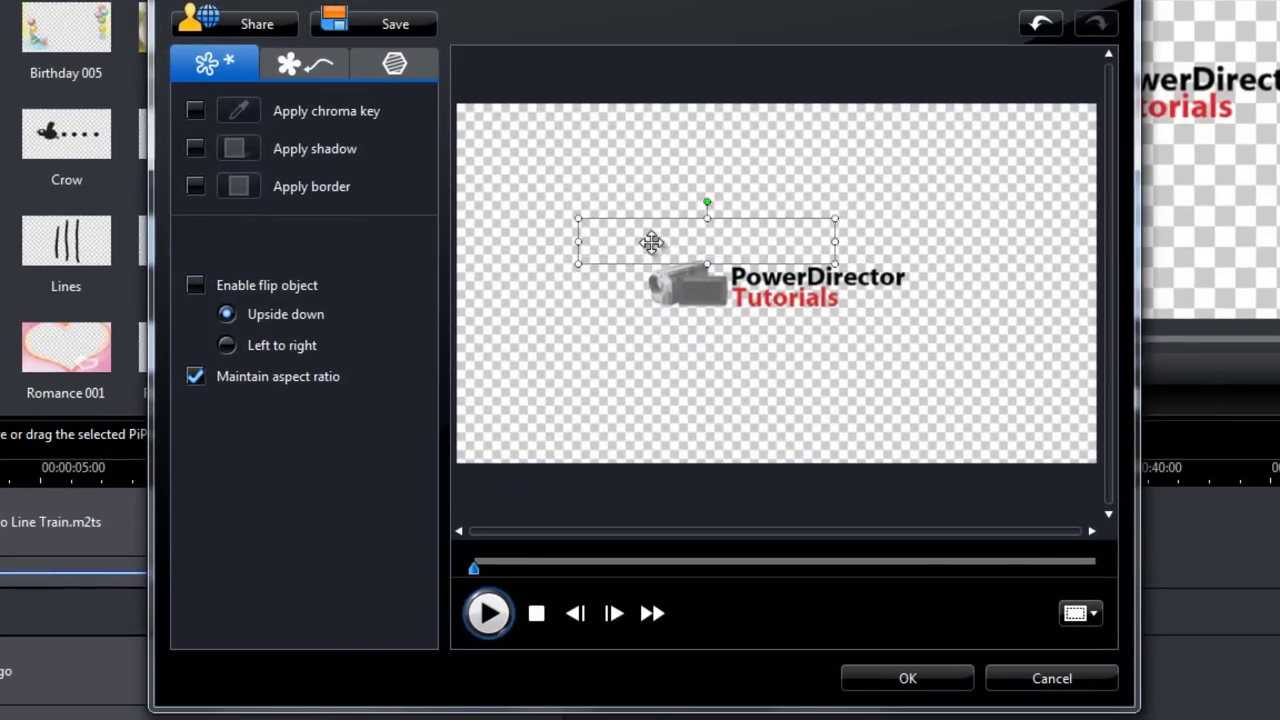
{"action": "left_click_drag", "start_coordinate": [651, 242], "coordinate": [547, 144]}
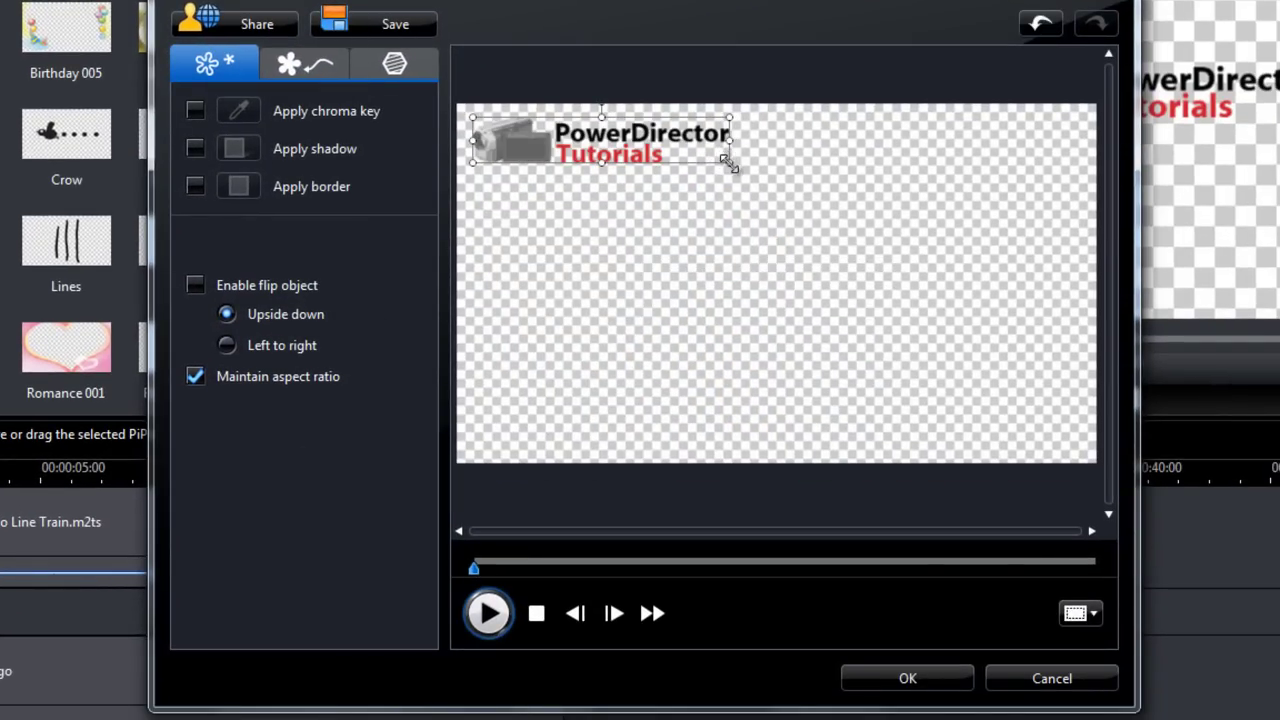
{"action": "left_click_drag", "start_coordinate": [729, 164], "coordinate": [678, 150]}
{"action": "left_click_drag", "start_coordinate": [648, 140], "coordinate": [647, 146]}
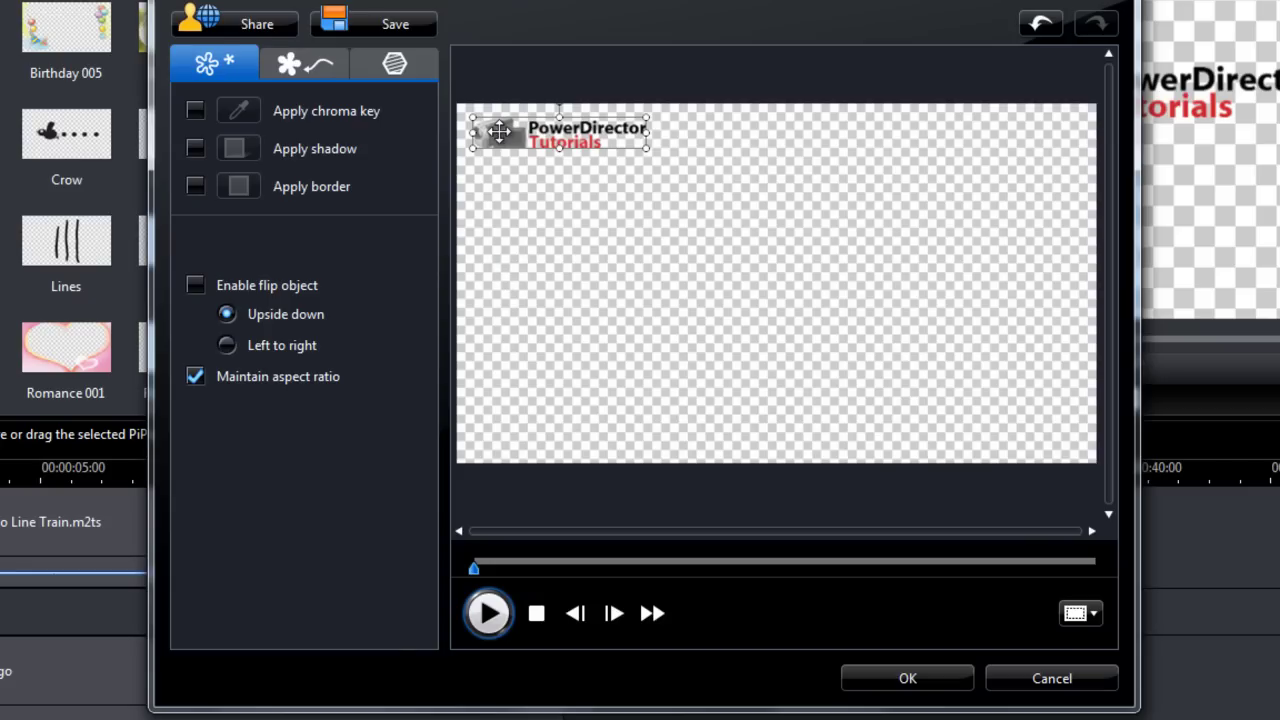
{"action": "left_click", "coordinate": [865, 680]}
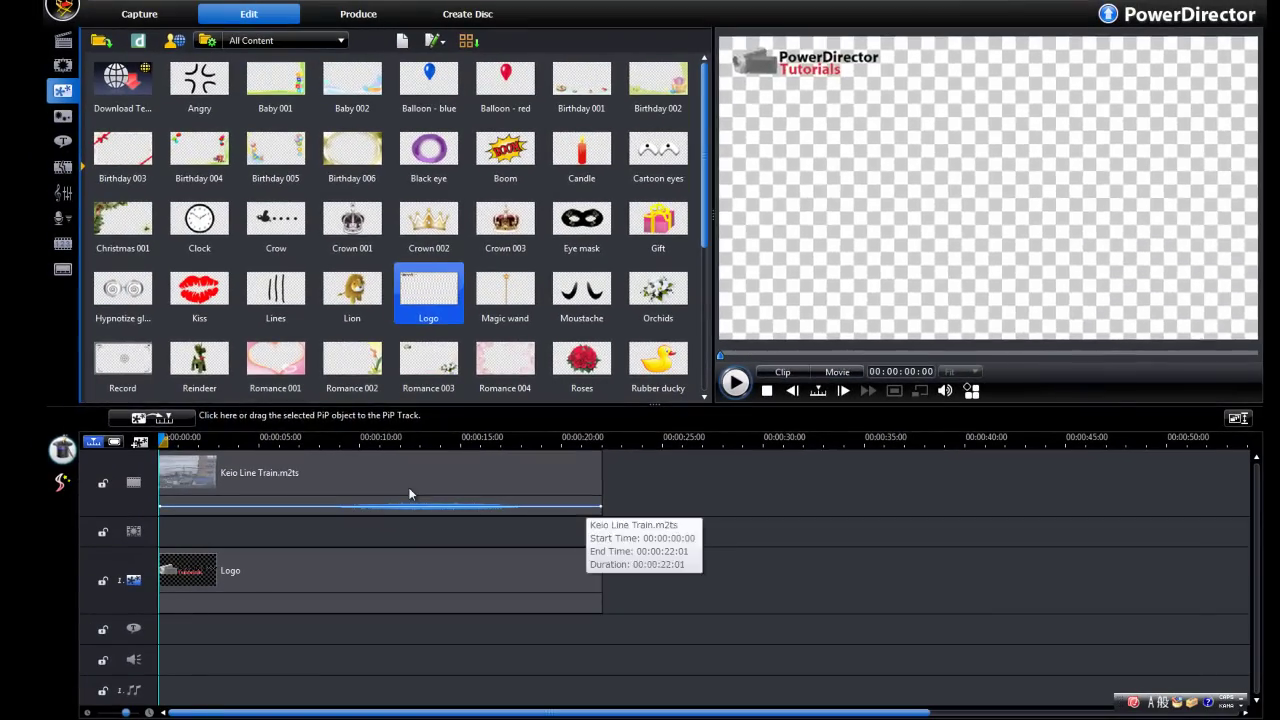
Play the Keio Line Train movie preview in Movie mode, jumping to about 10 seconds to check the top-left logo
{"action": "left_click", "coordinate": [396, 495]}
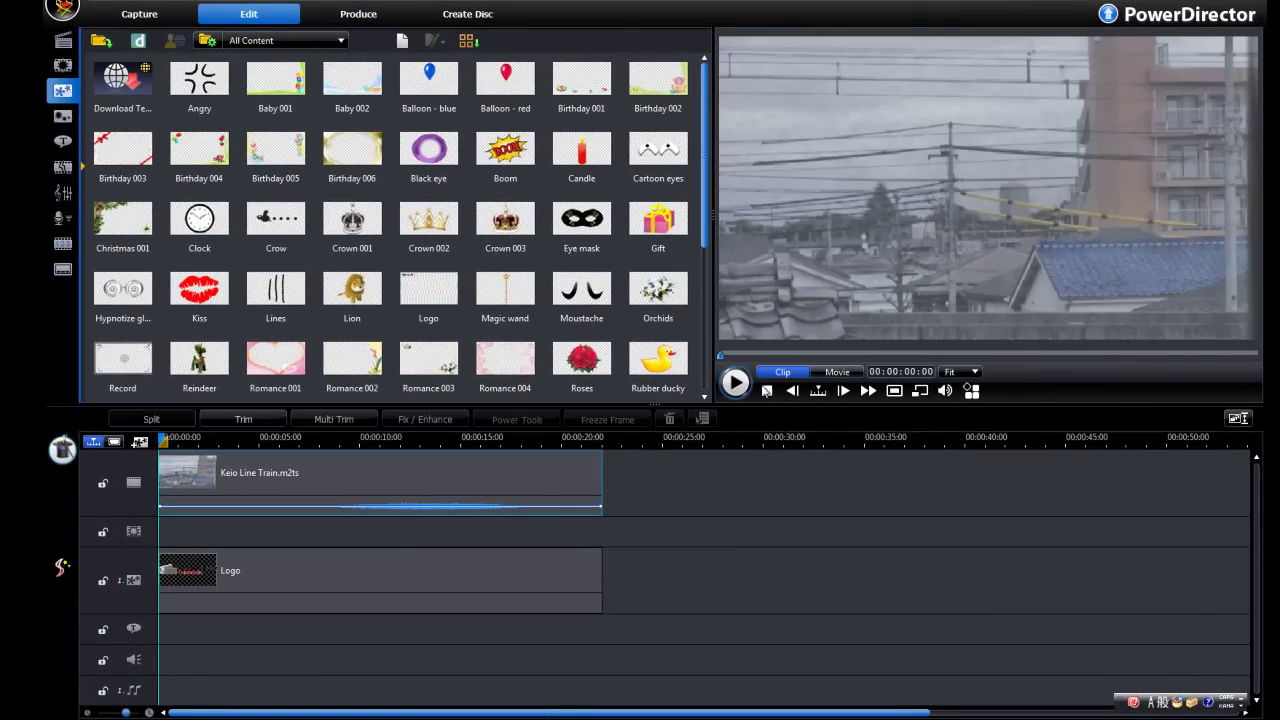
{"action": "left_click", "coordinate": [252, 596]}
{"action": "left_click", "coordinate": [835, 371]}
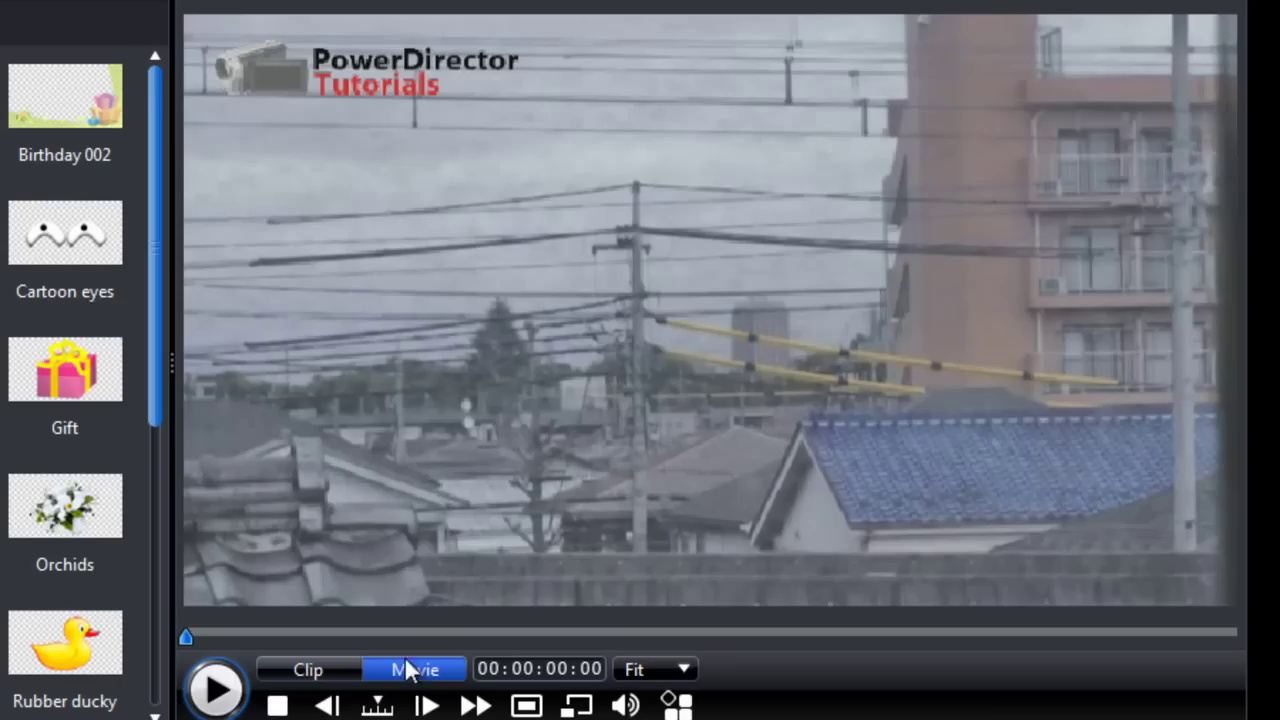
{"action": "left_click", "coordinate": [214, 689]}
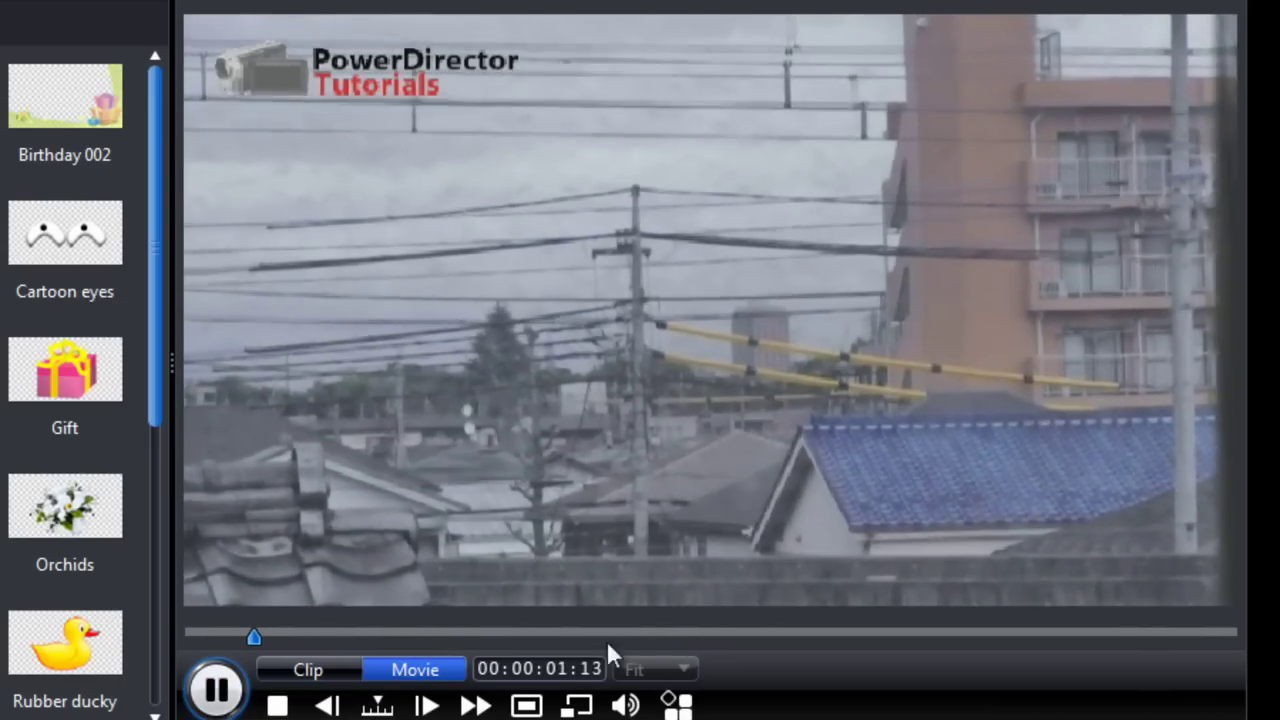
{"action": "left_click", "coordinate": [665, 632]}
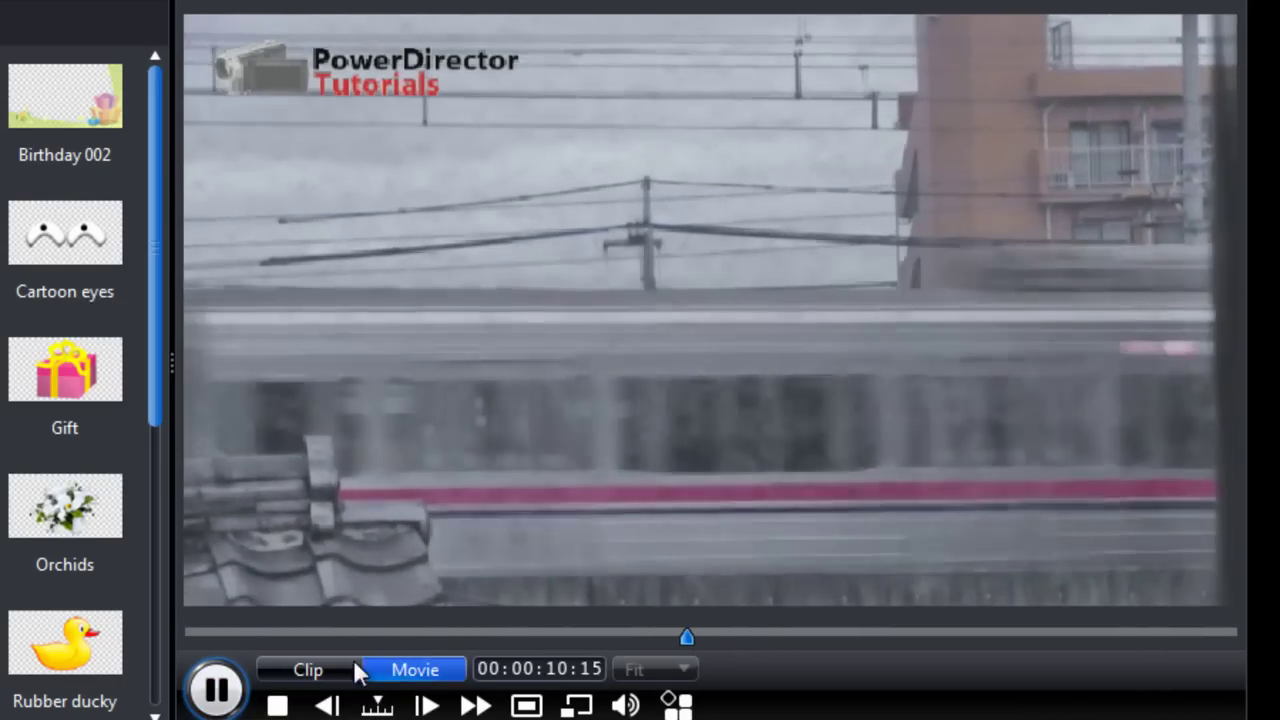